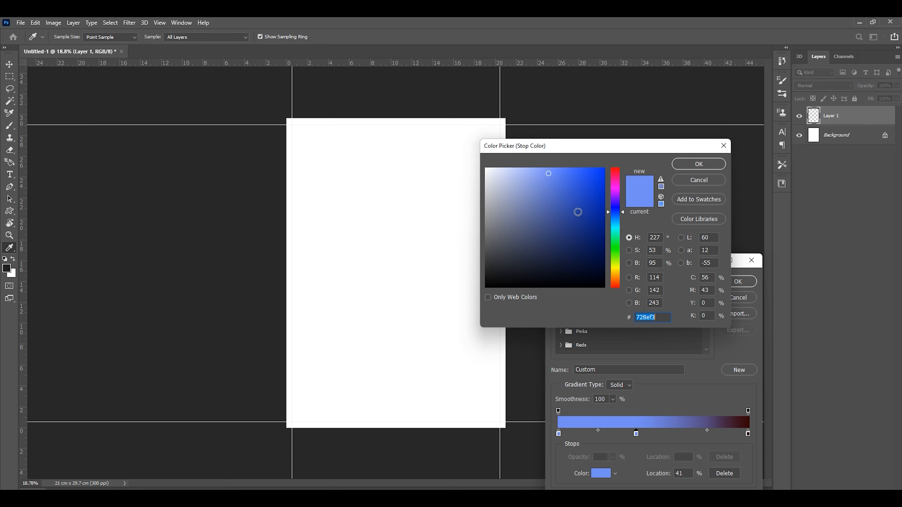
- Build a blue-white-blue gradient using #728ef3 for the blue, with the middle stop moved toward the end of the ramp
{"action": "key", "text": "Return"}
{"action": "left_click", "coordinate": [748, 434]}
{"action": "left_click", "coordinate": [561, 422]}
{"action": "left_click_drag", "start_coordinate": [636, 434], "coordinate": [662, 433]}
{"action": "left_click_drag", "start_coordinate": [715, 430], "coordinate": [701, 431]}
{"action": "left_click", "coordinate": [663, 433]}
{"action": "left_click", "coordinate": [610, 430]}
{"action": "key", "text": "Return"}
- Try the blue-and-white gradient across Layer 1 in several directions and gradient styles
{"action": "left_click_drag", "start_coordinate": [497, 252], "coordinate": [497, 252]}
{"action": "left_click_drag", "start_coordinate": [395, 265], "coordinate": [489, 261]}
{"action": "left_click", "coordinate": [131, 37]}
{"action": "left_click_drag", "start_coordinate": [399, 232], "coordinate": [398, 325]}
{"action": "left_click_drag", "start_coordinate": [347, 173], "coordinate": [398, 299]}
{"action": "left_click_drag", "start_coordinate": [353, 354], "coordinate": [398, 288]}
{"action": "left_click_drag", "start_coordinate": [479, 151], "coordinate": [292, 409]}
- Fill Layer 1 with the blue-and-white gradient running diagonally from the page's upper-left area to its lower-right area
{"action": "left_click", "coordinate": [143, 37]}
{"action": "mouse_move", "coordinate": [316, 149]}
{"action": "left_mouse_down"}
{"action": "mouse_move", "coordinate": [473, 388]}
{"action": "mouse_move", "coordinate": [319, 178]}
{"action": "mouse_move", "coordinate": [456, 356]}
{"action": "left_mouse_up"}
{"action": "left_click_drag", "start_coordinate": [347, 184], "coordinate": [435, 316]}
{"action": "left_click_drag", "start_coordinate": [298, 132], "coordinate": [461, 363]}
{"action": "left_click_drag", "start_coordinate": [336, 169], "coordinate": [462, 391]}
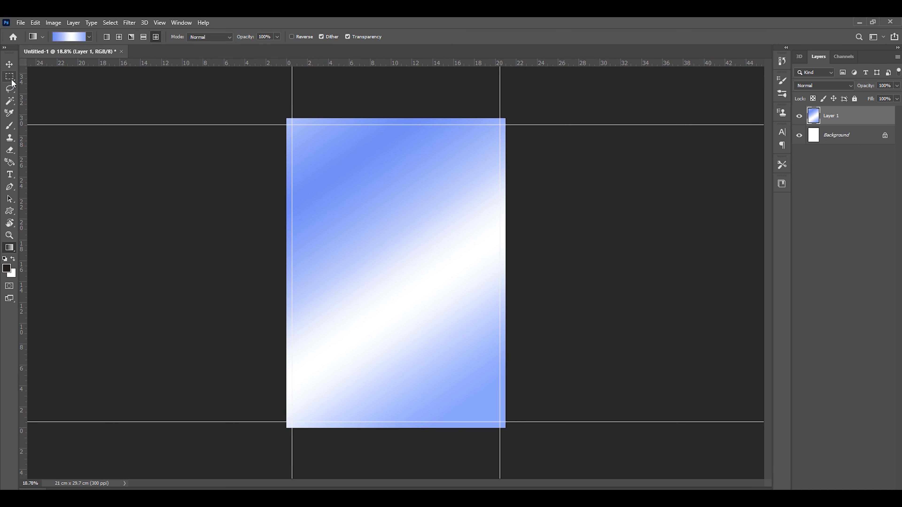
- Create a new layer and select a rectangle about 12 cm wide at the page's left edge, just below the upper guide
{"action": "key", "text": "ctrl+shift+alt+n"}
{"action": "key", "text": "m"}
{"action": "left_click_drag", "start_coordinate": [287, 142], "coordinate": [416, 170]}
- Set the gradient's first stop to navy #061f7b, adjust the middle stop, fill the rectangle horizontally from navy to white, and deselect
{"action": "key", "text": "i"}
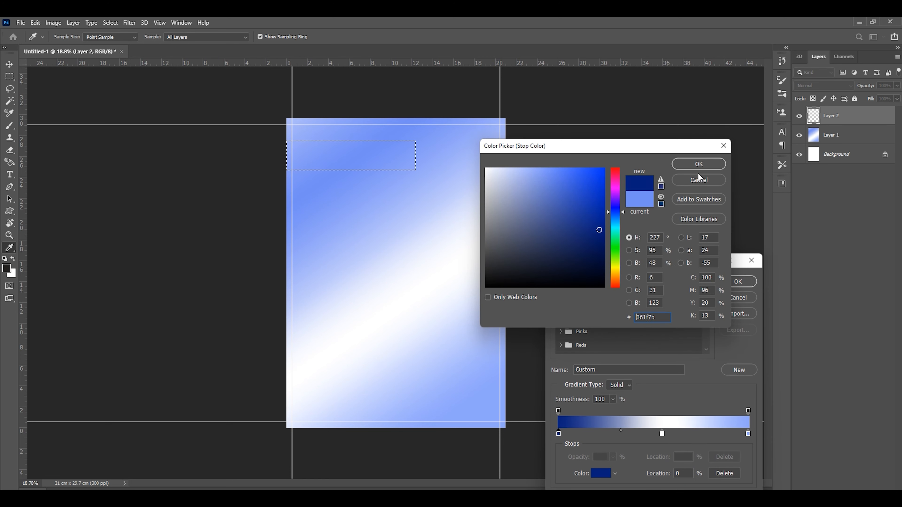
{"action": "left_click", "coordinate": [696, 163]}
{"action": "mouse_move", "coordinate": [662, 434]}
{"action": "left_mouse_down"}
{"action": "mouse_move", "coordinate": [743, 434]}
{"action": "mouse_move", "coordinate": [672, 433]}
{"action": "left_mouse_up"}
{"action": "left_click_drag", "start_coordinate": [610, 430], "coordinate": [634, 430]}
{"action": "left_click", "coordinate": [673, 433]}
{"action": "left_click", "coordinate": [716, 430]}
{"action": "left_click", "coordinate": [738, 281]}
{"action": "left_click_drag", "start_coordinate": [288, 156], "coordinate": [399, 155]}
{"action": "key", "text": "ctrl+d"}
- Distort the gradient banner so its right end becomes a slanted edge leaning inward at the bottom
{"action": "key", "text": "v"}
{"action": "left_click", "coordinate": [578, 235]}
{"action": "left_click", "coordinate": [398, 160]}
{"action": "left_click", "coordinate": [355, 181]}
{"action": "left_click", "coordinate": [387, 155]}
{"action": "left_click", "coordinate": [465, 37]}
{"action": "left_click", "coordinate": [525, 199]}
{"action": "left_click", "coordinate": [404, 164]}
{"action": "left_click", "coordinate": [465, 36]}
{"action": "left_click", "coordinate": [525, 235]}
- Select a strip about 19.9 cm by 2.9 cm between the vertical guides near the page bottom and add a new layer
{"action": "left_click", "coordinate": [9, 76]}
{"action": "mouse_move", "coordinate": [287, 387]}
{"action": "left_mouse_down"}
{"action": "mouse_move", "coordinate": [354, 403]}
{"action": "mouse_move", "coordinate": [496, 415]}
{"action": "mouse_move", "coordinate": [319, 395]}
{"action": "mouse_move", "coordinate": [500, 411]}
{"action": "left_mouse_up"}
{"action": "key", "text": "ctrl+shift+n"}
{"action": "key", "text": "Return"}
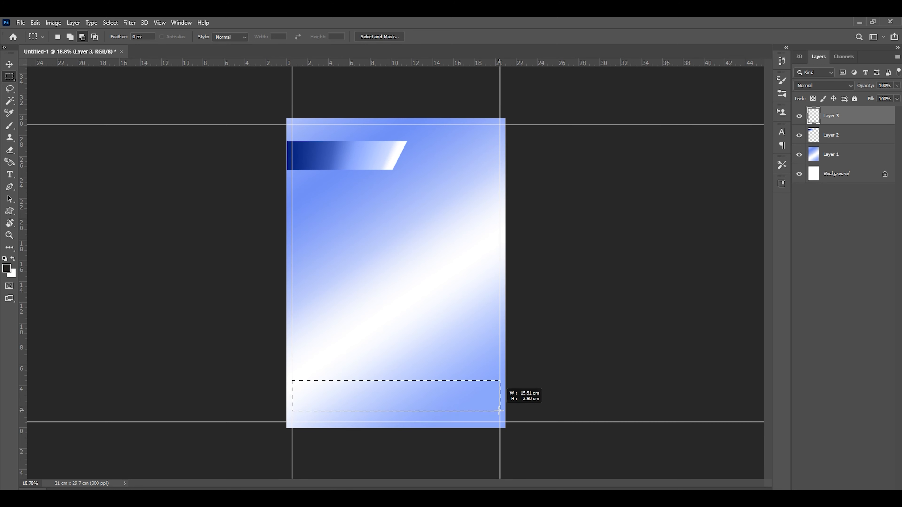
- Try filling the selected bottom strip with bright green, and undo the fill
{"action": "key", "text": "ctrl+plus"}
{"action": "left_click", "coordinate": [6, 268]}
{"action": "left_click", "coordinate": [614, 240]}
{"action": "left_click", "coordinate": [607, 184]}
{"action": "left_click", "coordinate": [698, 163]}
{"action": "key", "text": "alt+BackSpace"}
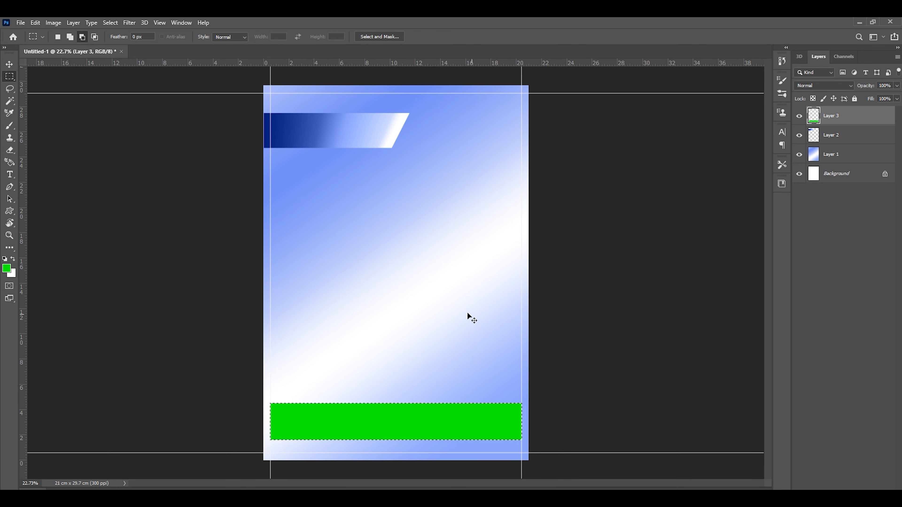
{"action": "key", "text": "ctrl+z"}
- Fill the selected bottom strip with orange and deselect it
{"action": "left_click", "coordinate": [6, 268]}
{"action": "left_click", "coordinate": [561, 203]}
{"action": "left_click_drag", "start_coordinate": [613, 213], "coordinate": [619, 276]}
{"action": "left_click", "coordinate": [604, 168]}
{"action": "left_click", "coordinate": [699, 168]}
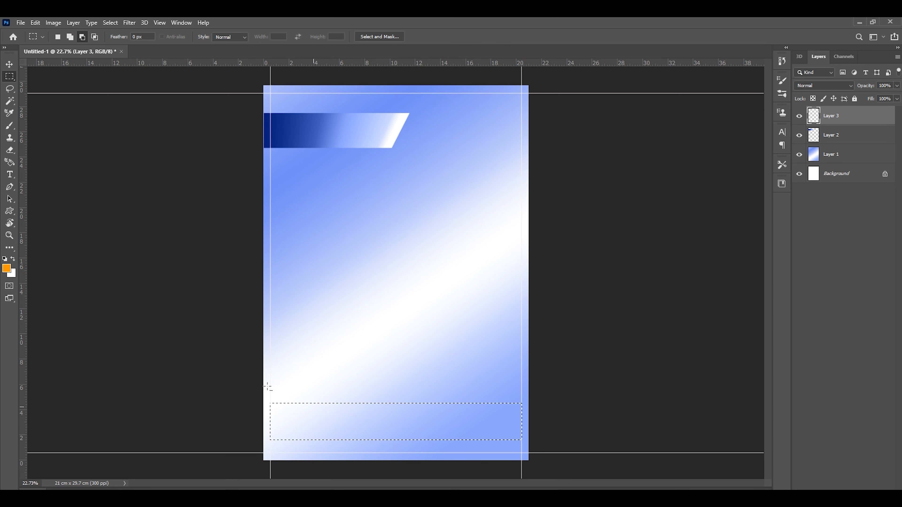
{"action": "key", "text": "alt+BackSpace"}
{"action": "key", "text": "ctrl+d"}
- Shift the gradient banner so its left end meets the left vertical guide
{"action": "key", "text": "v"}
{"action": "left_click_drag", "start_coordinate": [336, 135], "coordinate": [344, 136]}
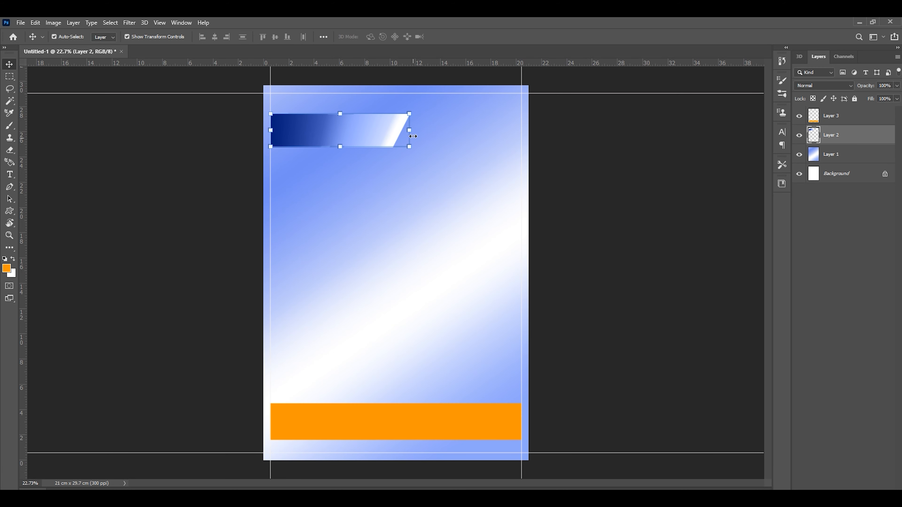
{"action": "left_click", "coordinate": [614, 183]}
- Select the orange strip's layer and set the foreground colour to a medium green
{"action": "left_click", "coordinate": [437, 419]}
{"action": "left_click", "coordinate": [7, 269]}
{"action": "left_click", "coordinate": [615, 253]}
{"action": "left_click_drag", "start_coordinate": [598, 188], "coordinate": [570, 202]}
{"action": "key", "text": "Return"}
- Try filling the layer with the medium green, and undo back to before the orange fill
{"action": "key", "text": "alt+BackSpace"}
{"action": "key", "text": "ctrl+z"}
{"action": "key", "text": "ctrl+z"}
{"action": "key", "text": "ctrl+z"}
{"action": "key", "text": "ctrl+z"}
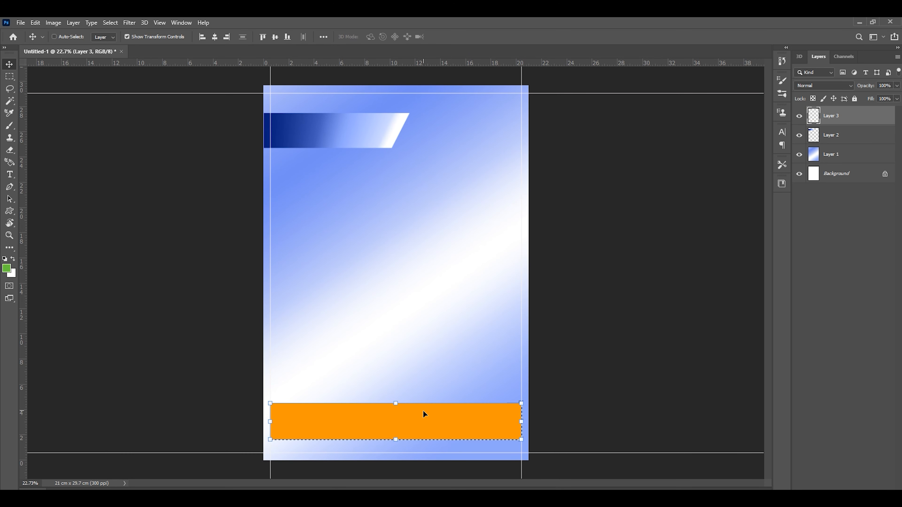
{"action": "key", "text": "ctrl+z"}
{"action": "key", "text": "ctrl+z"}
- Align the gradient banner's left end with the left guide and stretch its right end slightly wider
{"action": "left_click", "coordinate": [333, 136], "text": "ctrl"}
{"action": "left_click_drag", "start_coordinate": [334, 136], "coordinate": [340, 137]}
{"action": "left_click_drag", "start_coordinate": [415, 130], "coordinate": [419, 131]}
{"action": "key", "text": "Return"}
{"action": "left_click", "coordinate": [213, 109]}
- On a new layer, fill a strip between the vertical guides near the page bottom with the medium green
{"action": "left_click", "coordinate": [9, 76]}
{"action": "left_click_drag", "start_coordinate": [270, 410], "coordinate": [522, 442]}
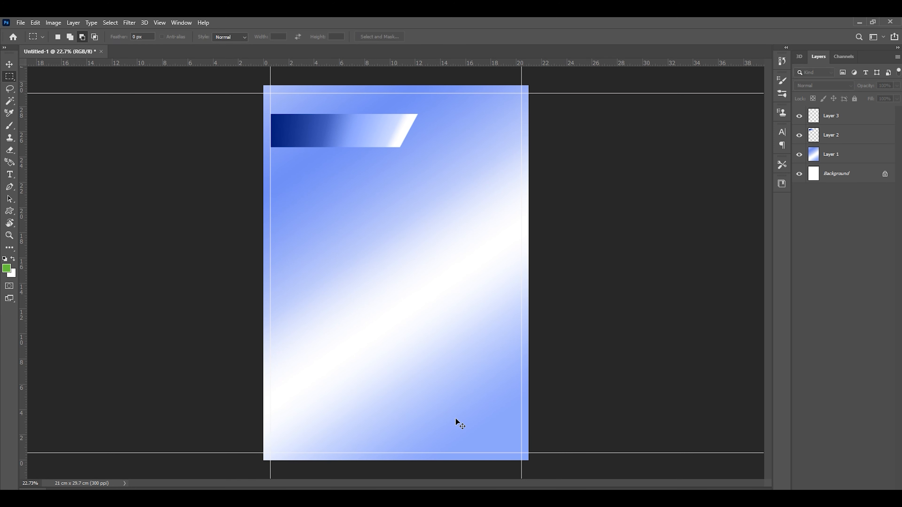
{"action": "key", "text": "ctrl+shift+alt+n"}
{"action": "left_click_drag", "start_coordinate": [270, 413], "coordinate": [521, 443]}
{"action": "key", "text": "alt+BackSpace"}
- Deselect the green strip and move it up slightly from the bottom guide
{"action": "key", "text": "v"}
{"action": "left_click", "coordinate": [560, 354]}
{"action": "left_click_drag", "start_coordinate": [415, 435], "coordinate": [414, 414]}
{"action": "left_click", "coordinate": [174, 278]}
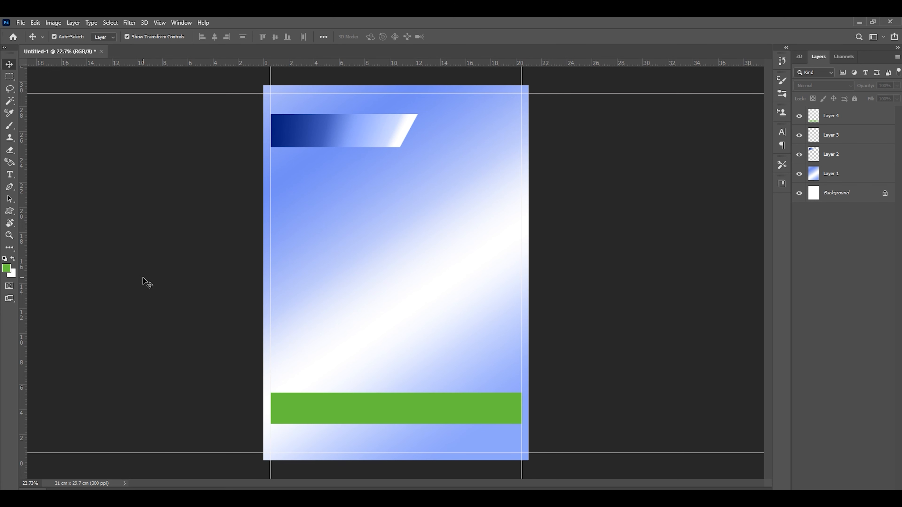
- Duplicate the green strip just above the original and try stretching the copy down to the bottom guide
{"action": "left_click_drag", "start_coordinate": [301, 411], "coordinate": [302, 375], "text": "alt"}
{"action": "left_click_drag", "start_coordinate": [395, 389], "coordinate": [396, 453], "text": "shift"}
{"action": "key", "text": "ctrl+z"}
{"action": "left_click_drag", "start_coordinate": [396, 388], "coordinate": [396, 453], "text": "shift"}
{"action": "left_click", "coordinate": [10, 224]}
{"action": "left_click", "coordinate": [10, 163]}
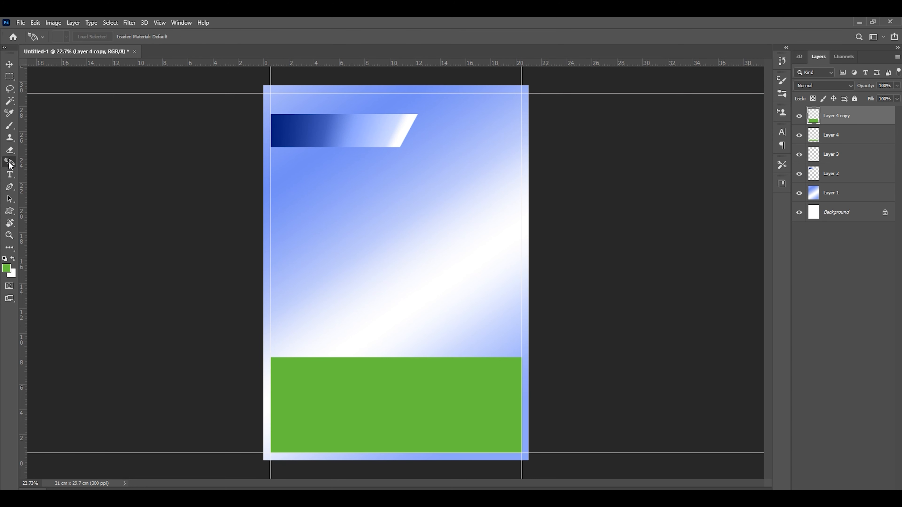
{"action": "key", "text": "ctrl+z"}
{"action": "left_click", "coordinate": [9, 64]}
{"action": "left_click_drag", "start_coordinate": [396, 389], "coordinate": [397, 453], "text": "shift"}
{"action": "key", "text": "ctrl+z"}
- Delete the duplicated green strip
{"action": "key", "text": "ctrl+s"}
{"action": "left_click", "coordinate": [461, 201]}
{"action": "left_click", "coordinate": [465, 36]}
{"action": "key", "text": "Delete"}
{"action": "left_click", "coordinate": [642, 344]}
- On a new layer behind the green strip, fill a rectangle between the guides at the page bottom with white
{"action": "key", "text": "ctrl+shift+alt+n"}
{"action": "key", "text": "m"}
{"action": "left_click_drag", "start_coordinate": [270, 350], "coordinate": [521, 453]}
{"action": "key", "text": "alt+BackSpace"}
{"action": "key", "text": "ctrl+BackSpace"}
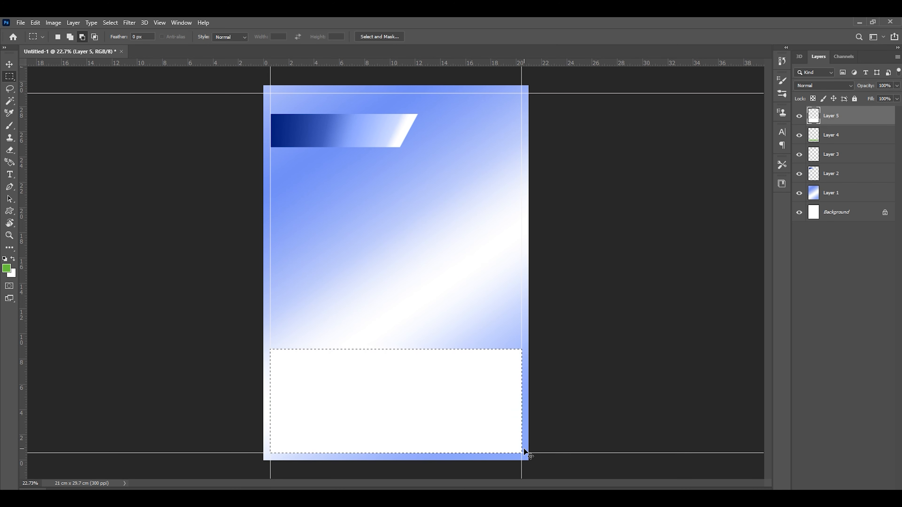
{"action": "key", "text": "ctrl+bracketleft"}
- Lower the white panel's top edge and shift the green strip down toward the panel's vertical centre
{"action": "left_click", "coordinate": [9, 64]}
{"action": "left_click_drag", "start_coordinate": [396, 349], "coordinate": [395, 381], "text": "shift"}
{"action": "left_click", "coordinate": [641, 286]}
{"action": "left_click", "coordinate": [432, 368]}
{"action": "key", "text": "Return"}
{"action": "left_click_drag", "start_coordinate": [379, 413], "coordinate": [380, 418]}
- Lower the white panel's top edge a little further, closer to the green strip
{"action": "left_click", "coordinate": [406, 386]}
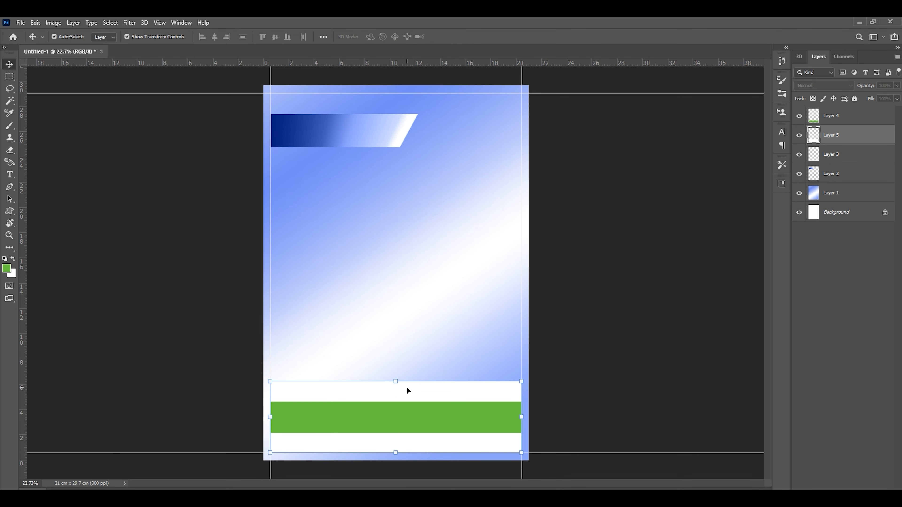
{"action": "left_click_drag", "start_coordinate": [396, 382], "coordinate": [396, 387]}
{"action": "key", "text": "Return"}
{"action": "left_click", "coordinate": [568, 313]}
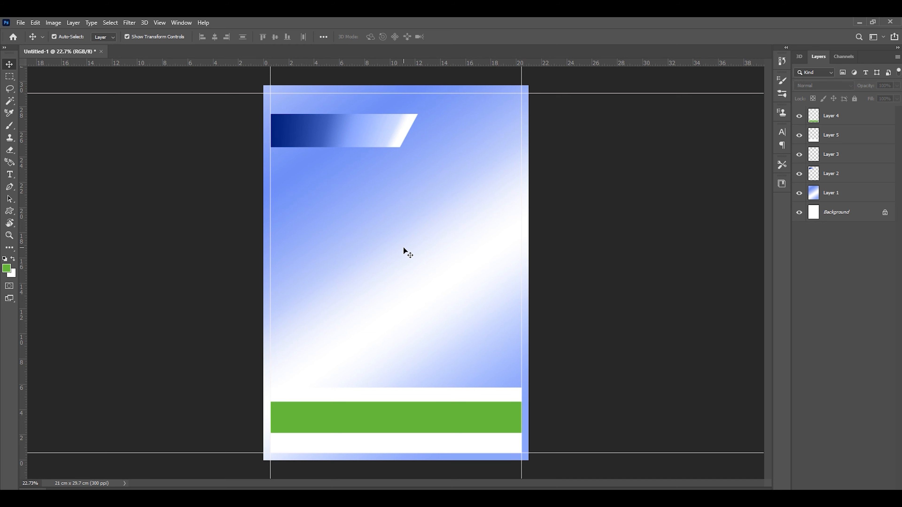
- Add the white text "Global Ime Bank" in Century Gothic Bold at 50 pt in the middle of the page
{"action": "key", "text": "t"}
{"action": "left_click", "coordinate": [347, 212]}
{"action": "key", "text": "BackSpace"}
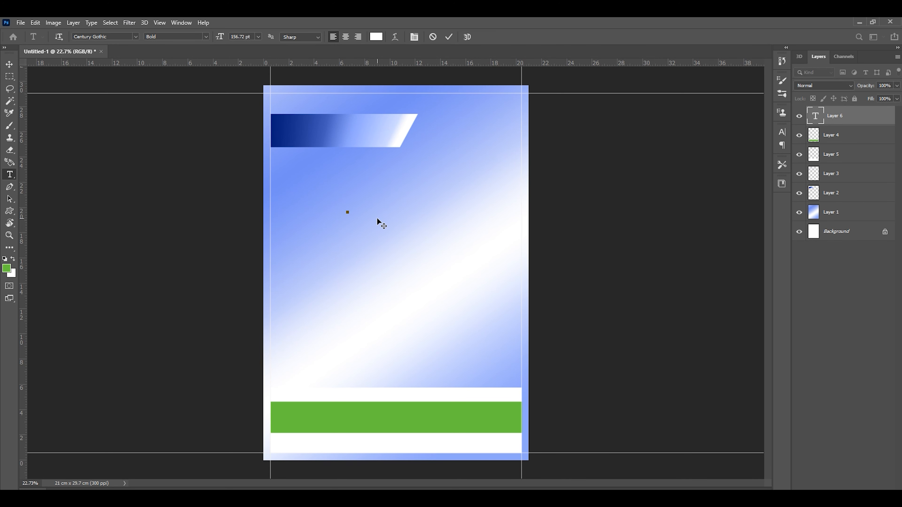
{"action": "type", "text": "Global Ime"}
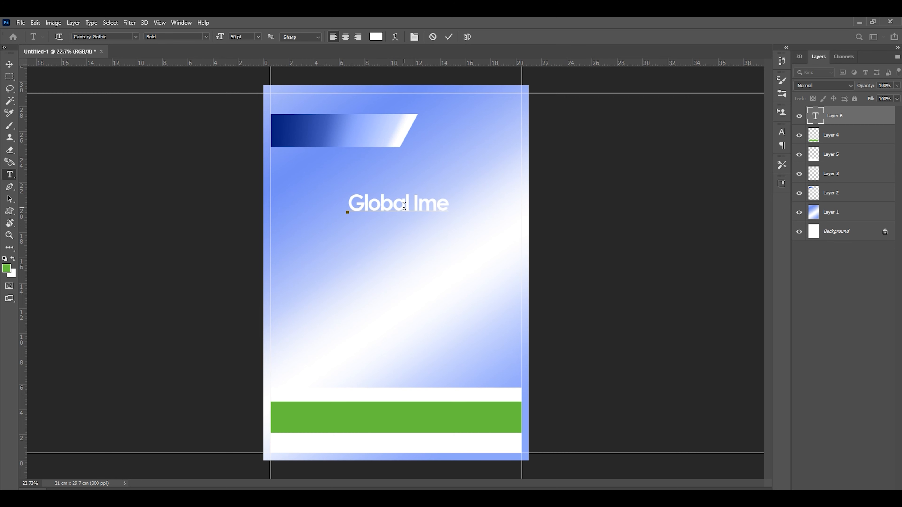
- Move the bank name onto the gradient banner and scale it down to fit inside
{"action": "left_click", "coordinate": [8, 64]}
{"action": "left_click_drag", "start_coordinate": [423, 203], "coordinate": [346, 131]}
{"action": "left_click_drag", "start_coordinate": [420, 146], "coordinate": [391, 138]}
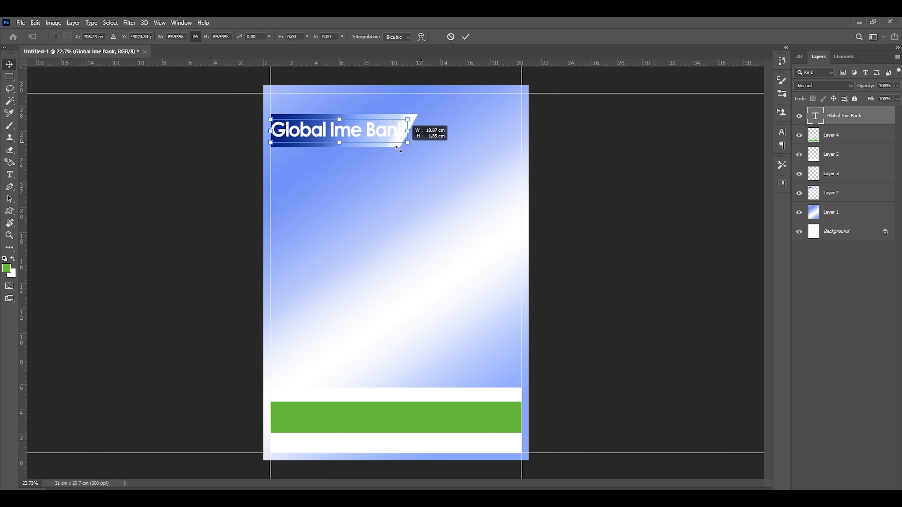
{"action": "left_click_drag", "start_coordinate": [366, 131], "coordinate": [396, 132]}
{"action": "left_click", "coordinate": [434, 168]}
{"action": "left_click", "coordinate": [554, 199]}
{"action": "left_click", "coordinate": [539, 179]}
- Replace the banner text with "Asia Lmited Bank"
{"action": "double_click", "coordinate": [359, 132]}
{"action": "key", "text": "BackSpace"}
{"action": "key", "text": "BackSpace"}
{"action": "key", "text": "BackSpace"}
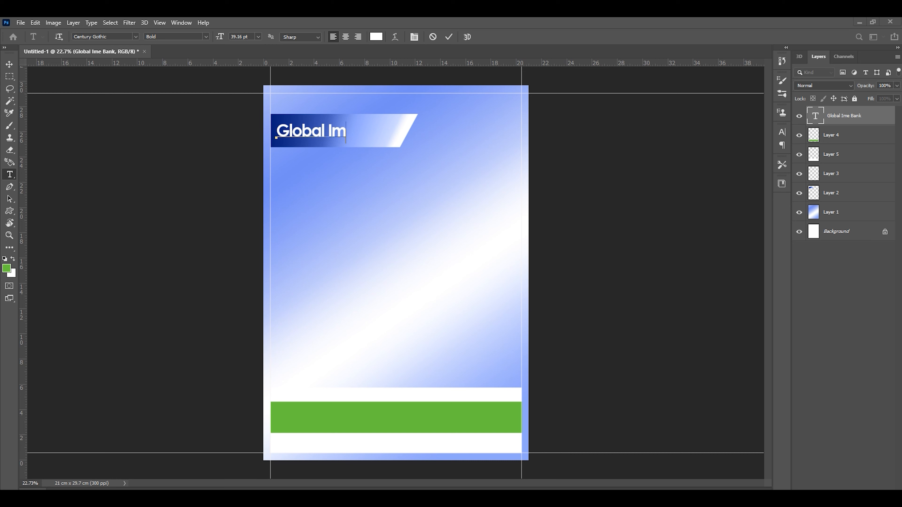
{"action": "left_click_drag", "start_coordinate": [346, 131], "coordinate": [285, 130]}
{"action": "key", "text": "ctrl+z"}
{"action": "key", "text": "ctrl+z"}
{"action": "key", "text": "ctrl+z"}
{"action": "key", "text": "ctrl+z"}
{"action": "key", "text": "ctrl+z"}
{"action": "key", "text": "ctrl+z"}
{"action": "key", "text": "ctrl+shift+z"}
{"action": "key", "text": "ctrl+shift+z"}
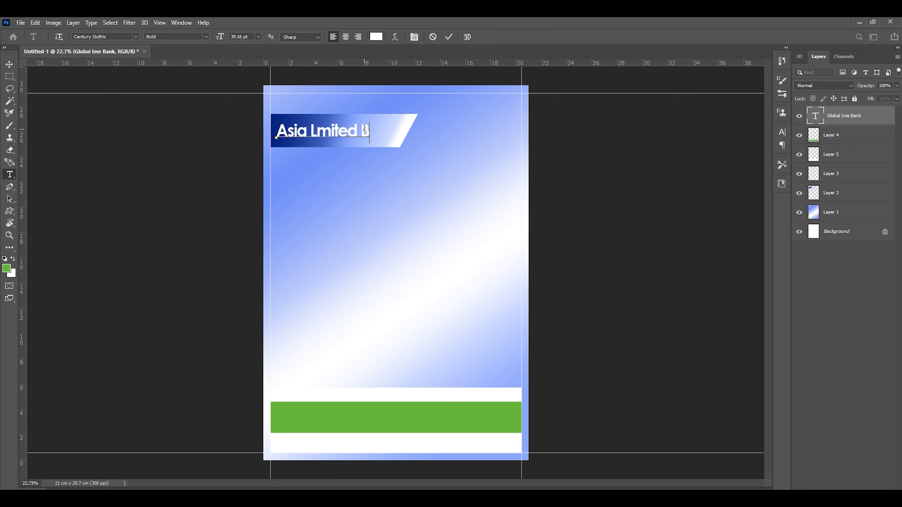
{"action": "left_click", "coordinate": [449, 37]}
{"action": "key", "text": "v"}
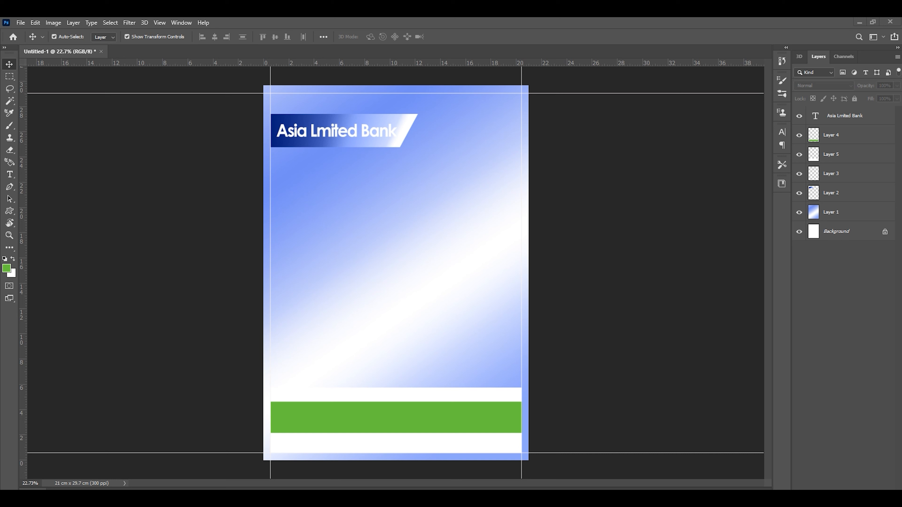
- Paste the green-screen image of a hand holding a phone, enlarge it to the page width, and position it mid-page
{"action": "key", "text": "ctrl+v"}
{"action": "left_click_drag", "start_coordinate": [426, 293], "coordinate": [537, 354]}
{"action": "left_click_drag", "start_coordinate": [344, 226], "coordinate": [289, 185]}
{"action": "key", "text": "Return"}
{"action": "left_click_drag", "start_coordinate": [457, 298], "coordinate": [418, 291]}
- Try to select the green backdrop around the hand and phone with the Magic Wand
{"action": "key", "text": "w"}
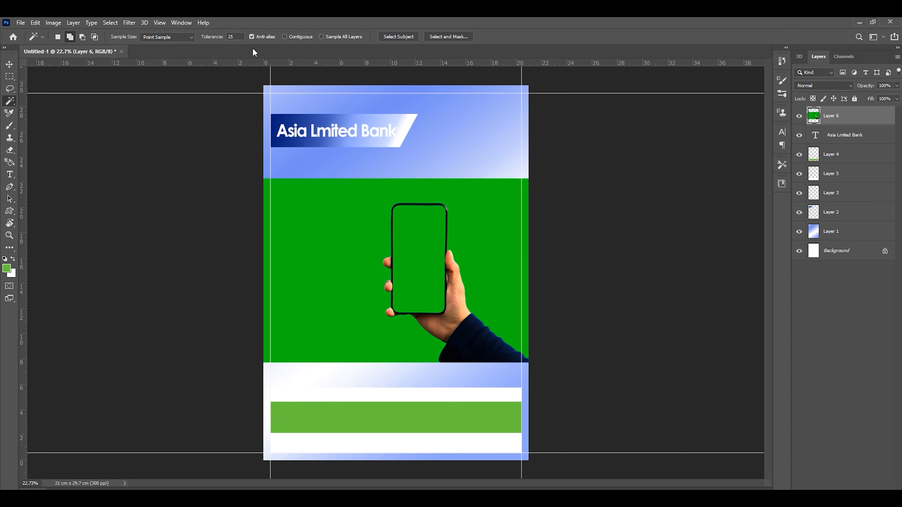
{"action": "scroll", "coordinate": [439, 267], "scroll_direction": "up", "scroll_amount": 8}
{"action": "scroll", "coordinate": [439, 266], "scroll_direction": "down", "scroll_amount": 4}
{"action": "right_click", "coordinate": [452, 270]}
{"action": "left_click", "coordinate": [476, 394]}
{"action": "scroll", "coordinate": [398, 298], "scroll_direction": "up", "scroll_amount": 2}
{"action": "scroll", "coordinate": [391, 263], "scroll_direction": "up", "scroll_amount": 4}
{"action": "scroll", "coordinate": [421, 248], "scroll_direction": "down", "scroll_amount": 3}
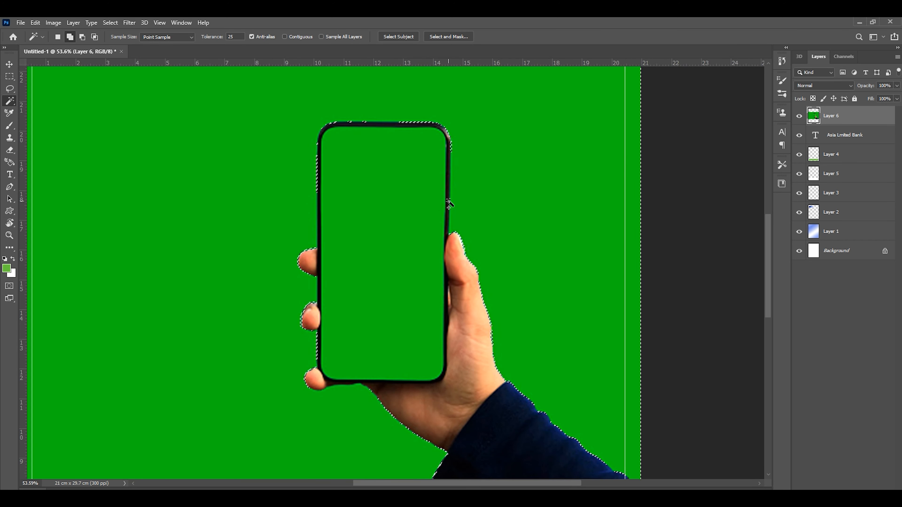
{"action": "right_click", "coordinate": [10, 101]}
{"action": "left_click", "coordinate": [44, 111]}
{"action": "scroll", "coordinate": [388, 306], "scroll_direction": "down", "scroll_amount": 6}
{"action": "left_click", "coordinate": [838, 492]}
{"action": "key", "text": "ctrl+z"}
{"action": "left_click", "coordinate": [838, 492]}
{"action": "key", "text": "ctrl+z"}
{"action": "right_click", "coordinate": [403, 283]}
{"action": "left_click", "coordinate": [422, 298]}
{"action": "left_click", "coordinate": [838, 492]}
{"action": "key", "text": "ctrl+z"}
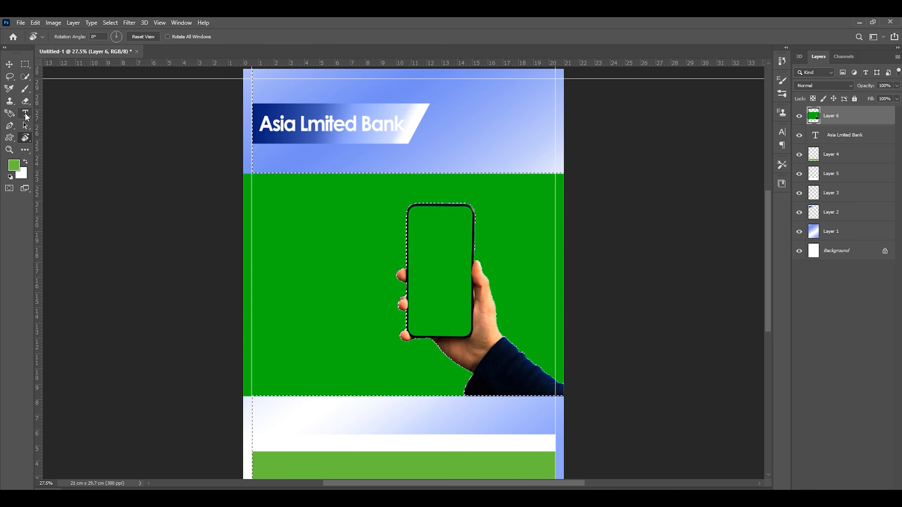
- Clear the selection and erase the green backdrop around the hand and phone with the Magic Eraser, keeping the green phone screen
{"action": "right_click", "coordinate": [25, 101]}
{"action": "left_click", "coordinate": [81, 121]}
{"action": "key", "text": "ctrl+d"}
{"action": "left_click", "coordinate": [489, 189]}
{"action": "left_click_drag", "start_coordinate": [432, 269], "coordinate": [368, 274], "text": "ctrl"}
{"action": "left_click", "coordinate": [505, 264]}
- Enlarge the cut-out hand and phone and place it against the right margin guide, resting on the white footer panel
{"action": "key", "text": "v"}
{"action": "left_click_drag", "start_coordinate": [440, 360], "coordinate": [483, 394]}
{"action": "key", "text": "ctrl+t"}
{"action": "left_click_drag", "start_coordinate": [215, 322], "coordinate": [10, 322]}
{"action": "scroll", "coordinate": [138, 179], "scroll_direction": "down", "scroll_amount": 2}
{"action": "left_click_drag", "start_coordinate": [138, 179], "coordinate": [147, 116]}
{"action": "left_click_drag", "start_coordinate": [87, 85], "coordinate": [228, 179]}
{"action": "left_click_drag", "start_coordinate": [410, 259], "coordinate": [402, 262]}
{"action": "key", "text": "Return"}
{"action": "left_click", "coordinate": [539, 334]}
- Paste the GlobalSmart mobile banking poster onto a new layer above the hand image and shrink it over the phone screen
{"action": "left_click", "coordinate": [830, 116]}
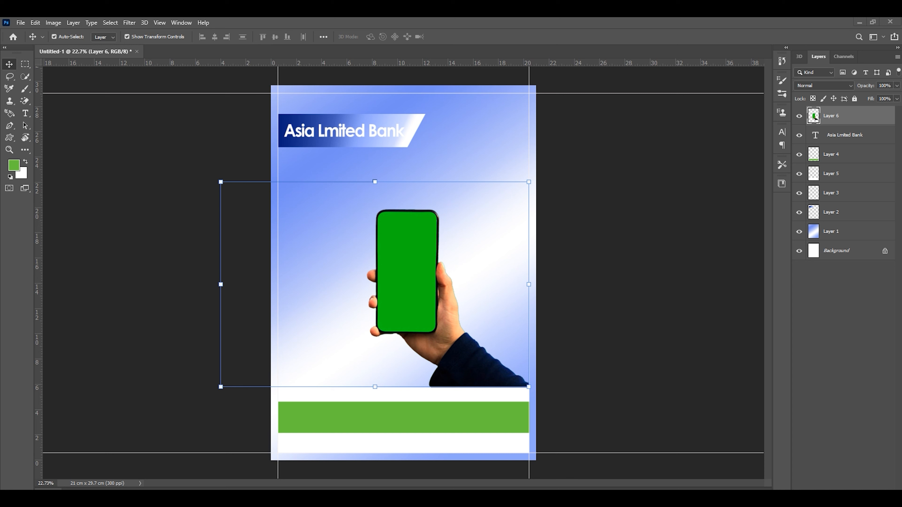
{"action": "key", "text": "ctrl+shift+n"}
{"action": "key", "text": "Return"}
{"action": "key", "text": "ctrl+v"}
{"action": "left_click_drag", "start_coordinate": [414, 289], "coordinate": [491, 396]}
{"action": "left_click_drag", "start_coordinate": [442, 279], "coordinate": [415, 225]}
{"action": "key", "text": "Return"}
{"action": "left_click_drag", "start_coordinate": [463, 342], "coordinate": [428, 293]}
- Try to clip the poster to the hand image layer
{"action": "right_click", "coordinate": [848, 112]}
{"action": "left_click", "coordinate": [728, 285]}
{"action": "key", "text": "ctrl+z"}
- Stretch the poster to cover the phone screen
{"action": "left_click_drag", "start_coordinate": [409, 263], "coordinate": [436, 256]}
{"action": "left_click_drag", "start_coordinate": [408, 300], "coordinate": [408, 328]}
{"action": "scroll", "coordinate": [432, 246], "scroll_direction": "up", "scroll_amount": 5}
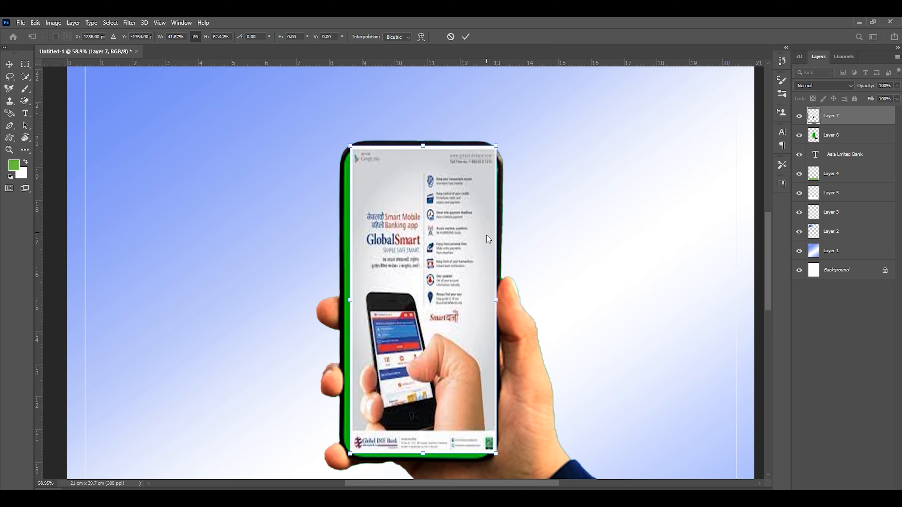
{"action": "key", "text": "Return"}
- Hide the poster, outline the phone screen on Layer 6 with the Polygonal Lasso, and show the poster again
{"action": "left_click", "coordinate": [799, 116]}
{"action": "left_click", "coordinate": [831, 135]}
{"action": "right_click", "coordinate": [10, 76]}
{"action": "left_click", "coordinate": [54, 85]}
{"action": "left_click", "coordinate": [349, 451]}
{"action": "left_click", "coordinate": [344, 441]}
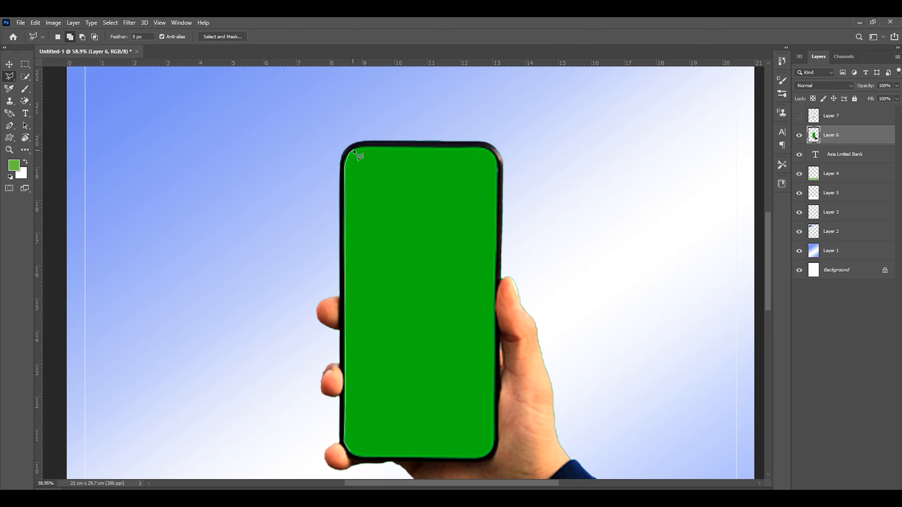
{"action": "left_click", "coordinate": [496, 183]}
{"action": "left_click", "coordinate": [494, 442]}
{"action": "double_click", "coordinate": [350, 450]}
{"action": "scroll", "coordinate": [350, 451], "scroll_direction": "up", "scroll_amount": 6}
{"action": "left_click", "coordinate": [764, 297]}
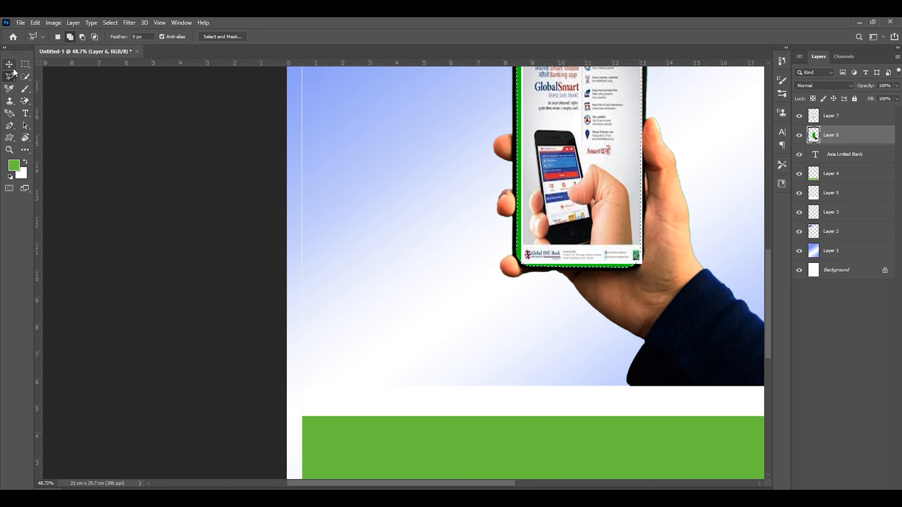
- Try again to clip the poster to the hand image layer, and clear the selection
{"action": "right_click", "coordinate": [834, 114]}
{"action": "left_click", "coordinate": [728, 284]}
{"action": "key", "text": "ctrl+d"}
- Adjust the poster's edges and position to match the outline of the phone screen
{"action": "key", "text": "v"}
{"action": "scroll", "coordinate": [396, 247], "scroll_direction": "down", "scroll_amount": 2}
{"action": "left_click_drag", "start_coordinate": [469, 81], "coordinate": [460, 62]}
{"action": "scroll", "coordinate": [568, 122], "scroll_direction": "up", "scroll_amount": 2}
{"action": "left_click_drag", "start_coordinate": [569, 98], "coordinate": [578, 80]}
{"action": "mouse_move", "coordinate": [572, 328]}
{"action": "left_mouse_down"}
{"action": "mouse_move", "coordinate": [574, 349]}
{"action": "mouse_move", "coordinate": [570, 336]}
{"action": "mouse_move", "coordinate": [578, 339]}
{"action": "left_mouse_up"}
{"action": "left_click_drag", "start_coordinate": [455, 80], "coordinate": [476, 117]}
{"action": "left_click_drag", "start_coordinate": [477, 228], "coordinate": [462, 230]}
{"action": "mouse_move", "coordinate": [577, 339]}
{"action": "left_mouse_down"}
{"action": "mouse_move", "coordinate": [569, 324]}
{"action": "mouse_move", "coordinate": [576, 334]}
{"action": "left_mouse_up"}
{"action": "left_click_drag", "start_coordinate": [534, 170], "coordinate": [532, 167]}
{"action": "scroll", "coordinate": [532, 167], "scroll_direction": "down", "scroll_amount": 4}
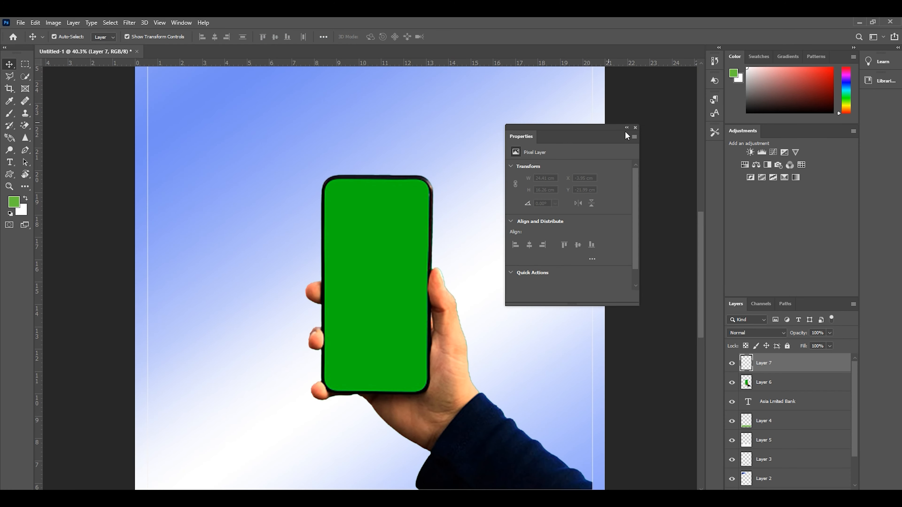
{"action": "key", "text": "l"}
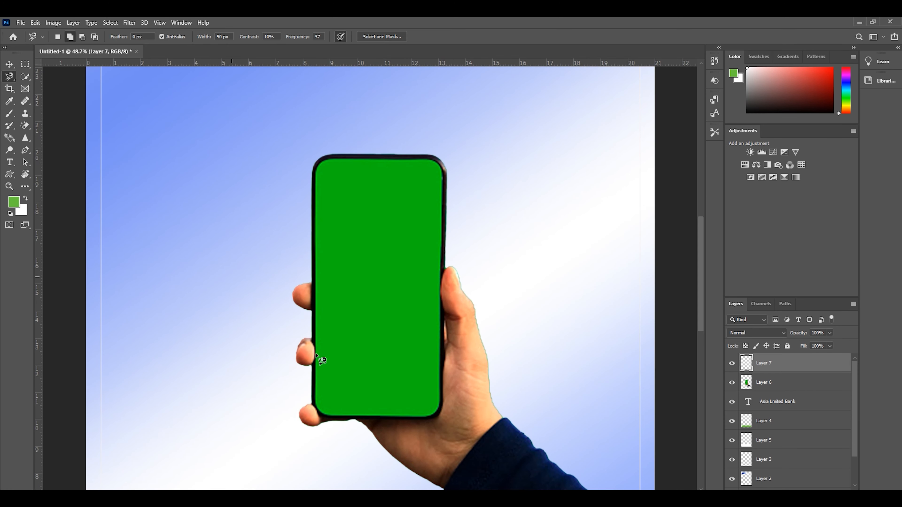
{"action": "scroll", "coordinate": [351, 436], "scroll_direction": "up", "scroll_amount": 7}
{"action": "left_click", "coordinate": [302, 395]}
{"action": "scroll", "coordinate": [537, 106], "scroll_direction": "down", "scroll_amount": 5}
{"action": "key", "text": "Escape"}
{"action": "left_click", "coordinate": [320, 349]}
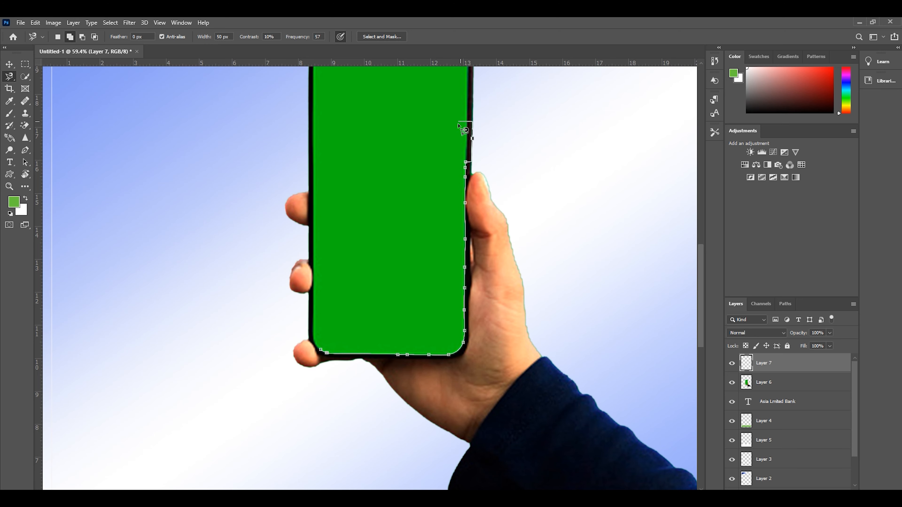
{"action": "scroll", "coordinate": [464, 157], "scroll_direction": "up", "scroll_amount": 3}
{"action": "scroll", "coordinate": [464, 156], "scroll_direction": "down", "scroll_amount": 5}
{"action": "key", "text": "Escape"}
- Trace the edge of the green phone screen into a closed selection with the Magnetic Lasso
{"action": "left_click_drag", "start_coordinate": [701, 327], "coordinate": [700, 305]}
{"action": "left_click", "coordinate": [332, 442]}
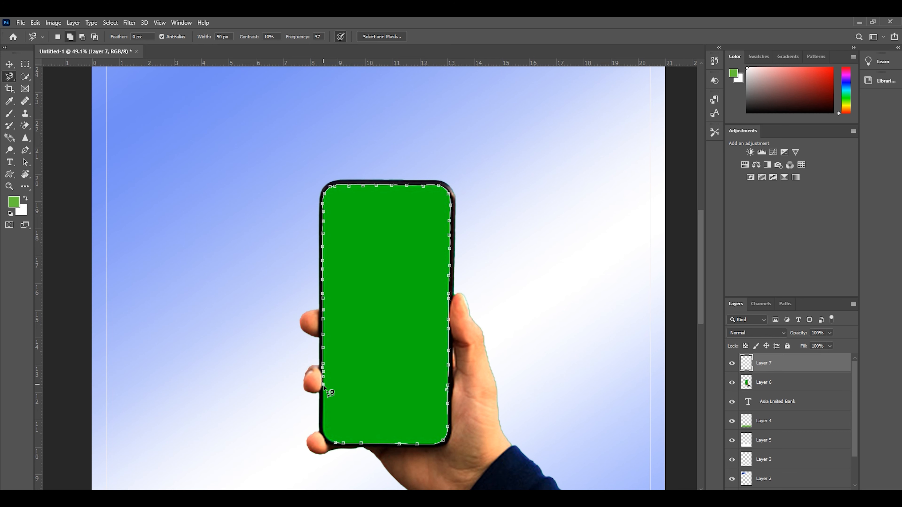
{"action": "left_click", "coordinate": [330, 437]}
- Add a new layer above Layer 7, paste the copied artwork into it, and clip it to Layer 7
{"action": "key", "text": "ctrl+shift+alt+n"}
{"action": "key", "text": "ctrl+d"}
{"action": "key", "text": "ctrl+v"}
{"action": "right_click", "coordinate": [763, 365]}
{"action": "left_click", "coordinate": [783, 284]}
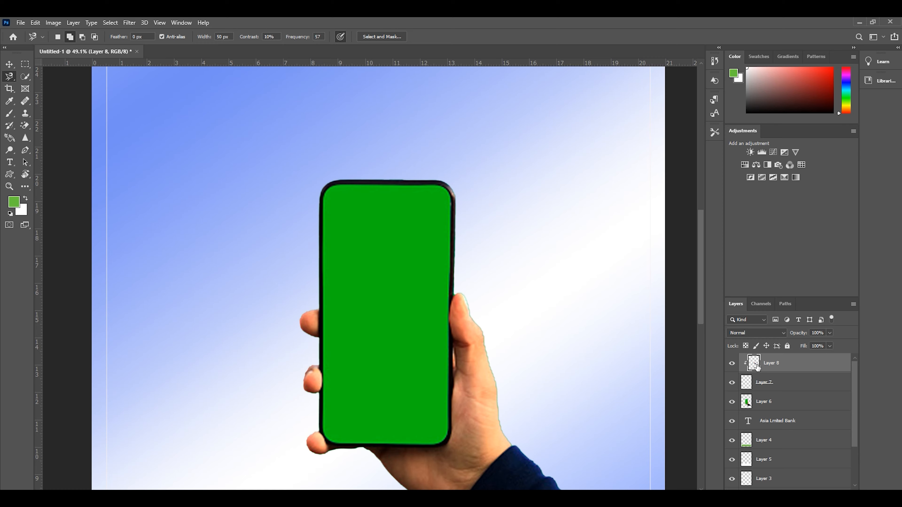
- Try to enlarge the clipped artwork, and release its clipping mask
{"action": "key", "text": "ctrl+t"}
{"action": "scroll", "coordinate": [418, 353], "scroll_direction": "down", "scroll_amount": 4}
{"action": "left_click_drag", "start_coordinate": [457, 365], "coordinate": [570, 436]}
{"action": "key", "text": "ctrl+z"}
{"action": "right_click", "coordinate": [772, 365]}
{"action": "left_click", "coordinate": [797, 286]}
{"action": "left_click", "coordinate": [775, 385]}
{"action": "left_click_drag", "start_coordinate": [427, 324], "coordinate": [419, 288]}
{"action": "left_click", "coordinate": [410, 295]}
{"action": "double_click", "coordinate": [799, 382]}
{"action": "left_click", "coordinate": [891, 270]}
- Try to clip the artwork to Layer 7 again and move it over the phone screen
{"action": "scroll", "coordinate": [419, 291], "scroll_direction": "up", "scroll_amount": 4}
{"action": "right_click", "coordinate": [754, 366]}
{"action": "left_click", "coordinate": [766, 288]}
{"action": "left_click_drag", "start_coordinate": [386, 222], "coordinate": [409, 302]}
{"action": "key", "text": "ctrl+z"}
{"action": "key", "text": "ctrl+z"}
{"action": "key", "text": "Delete"}
{"action": "key", "text": "ctrl+z"}
{"action": "left_click_drag", "start_coordinate": [459, 259], "coordinate": [467, 132]}
{"action": "right_click", "coordinate": [771, 366]}
{"action": "left_click", "coordinate": [801, 286]}
{"action": "key", "text": "ctrl+z"}
- Fill the phone screen selection on Layer 7 with the green foreground colour and clip Layer 8 to it
{"action": "scroll", "coordinate": [781, 385], "scroll_direction": "down", "scroll_amount": 1}
{"action": "scroll", "coordinate": [777, 385], "scroll_direction": "up", "scroll_amount": 1}
{"action": "left_click", "coordinate": [765, 384]}
{"action": "scroll", "coordinate": [766, 393], "scroll_direction": "down", "scroll_amount": 3}
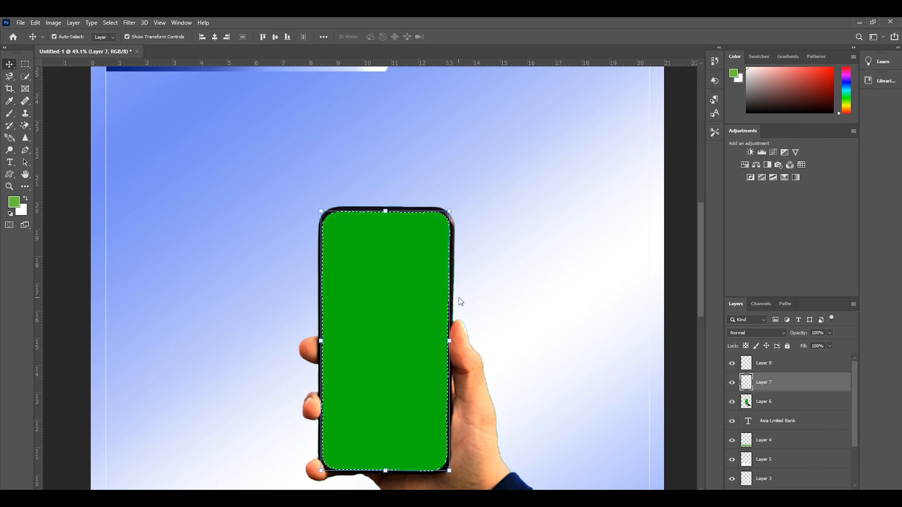
{"action": "key", "text": "alt+BackSpace"}
{"action": "right_click", "coordinate": [772, 365]}
{"action": "left_click", "coordinate": [801, 286]}
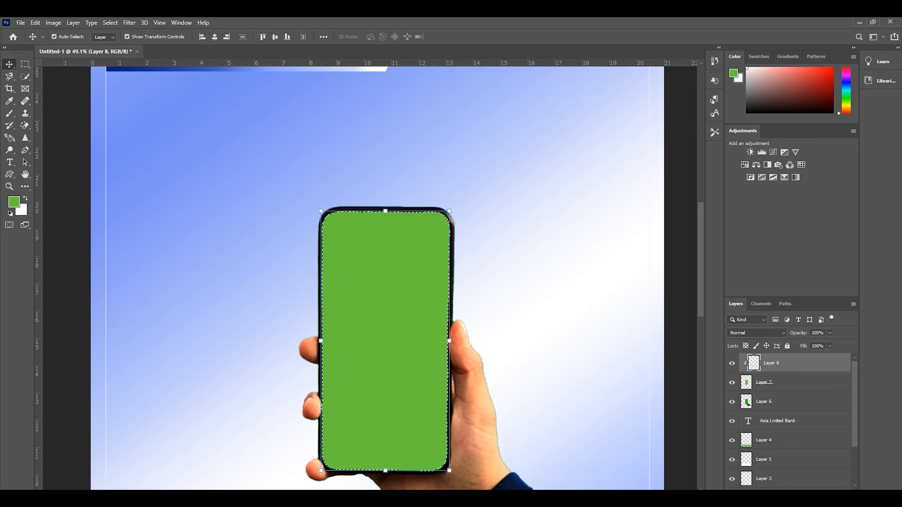
- Paste the bank advertisement artwork into the clipped Layer 8 and scale it to cover the full height of the phone screen
{"action": "key", "text": "ctrl+v"}
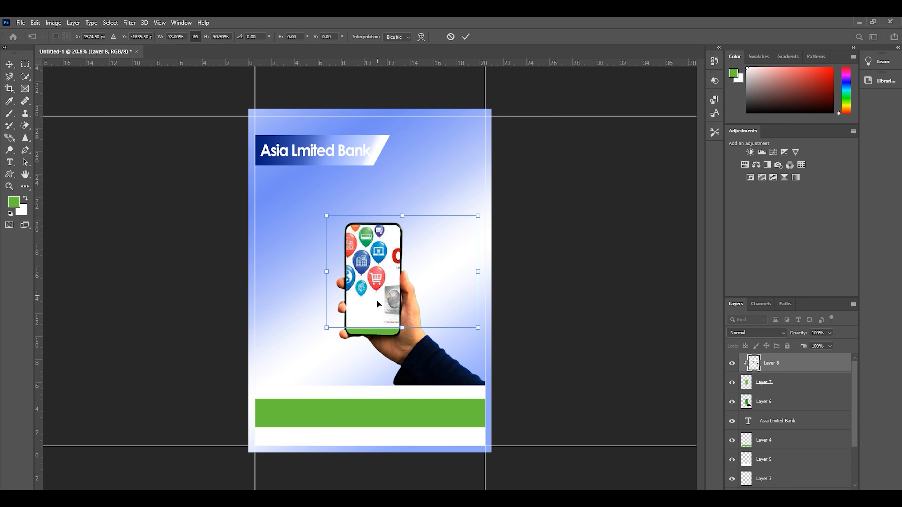
{"action": "left_click_drag", "start_coordinate": [402, 327], "coordinate": [403, 338]}
{"action": "left_click_drag", "start_coordinate": [375, 274], "coordinate": [327, 270]}
{"action": "key", "text": "Return"}
{"action": "left_click", "coordinate": [507, 127]}
- Shift the artwork sideways so the "Unlimited Happiness" text and the Visa cards fill the phone screen
{"action": "scroll", "coordinate": [497, 149], "scroll_direction": "up", "scroll_amount": 2}
{"action": "scroll", "coordinate": [441, 294], "scroll_direction": "down", "scroll_amount": 2}
{"action": "scroll", "coordinate": [444, 294], "scroll_direction": "up", "scroll_amount": 1}
{"action": "left_click_drag", "start_coordinate": [395, 269], "coordinate": [368, 268]}
{"action": "left_click", "coordinate": [541, 288]}
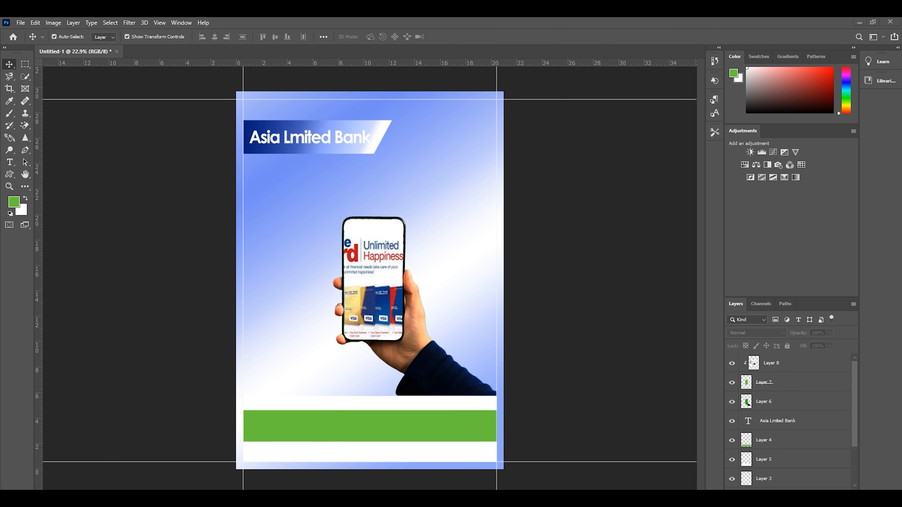
- Add the white headline "I NTRODUCING ASIA BANK" in Century Gothic Bold at 50 pt above the phone
{"action": "left_click", "coordinate": [460, 350]}
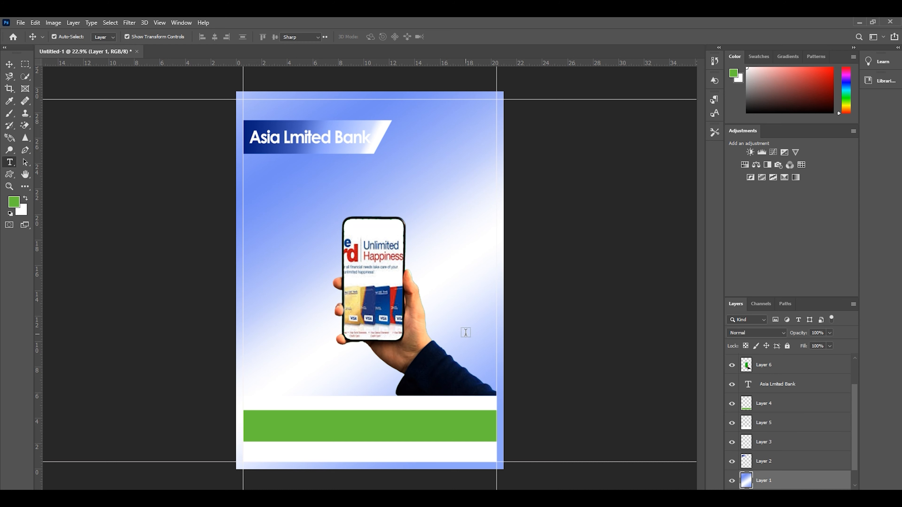
{"action": "key", "text": "t"}
{"action": "left_click", "coordinate": [303, 189]}
{"action": "type", "text": "Int"}
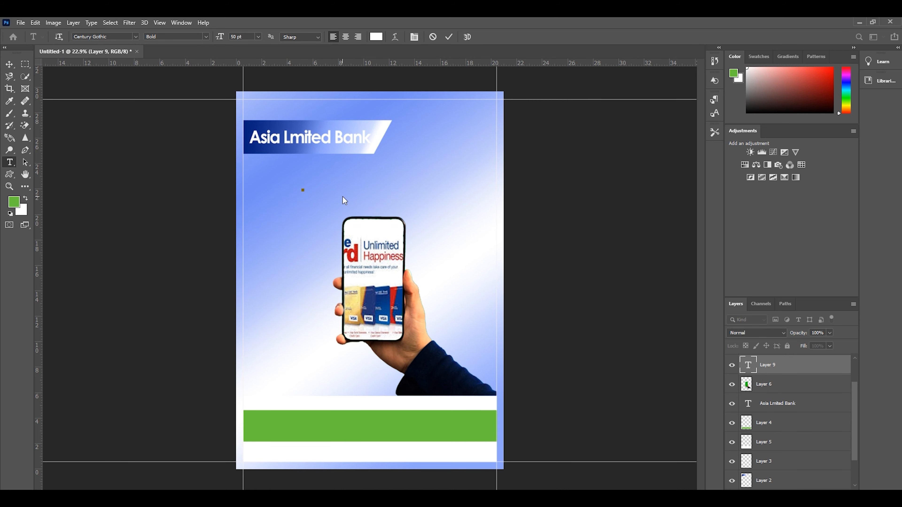
{"action": "key", "text": "BackSpace"}
{"action": "key", "text": "BackSpace"}
{"action": "type", "text": "NTRODUCIGN"}
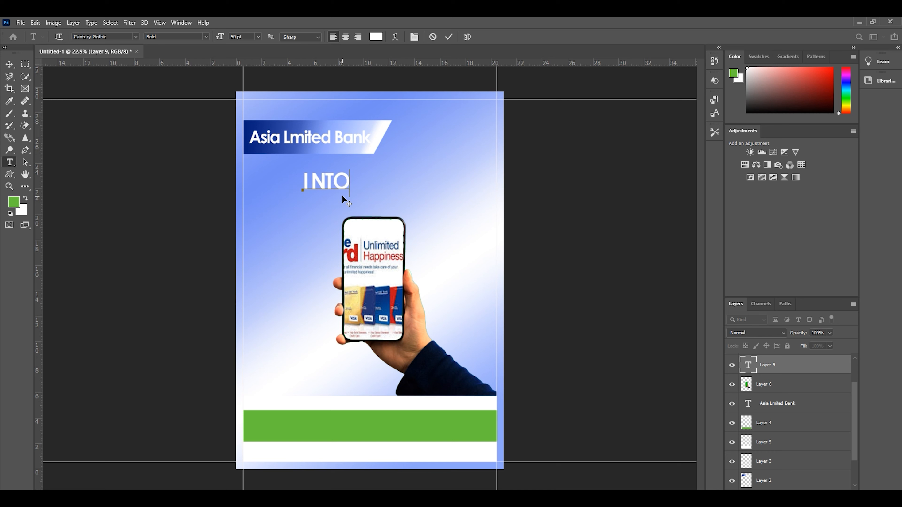
{"action": "key", "text": "BackSpace"}
{"action": "key", "text": "BackSpace"}
{"action": "type", "text": "NG AS"}
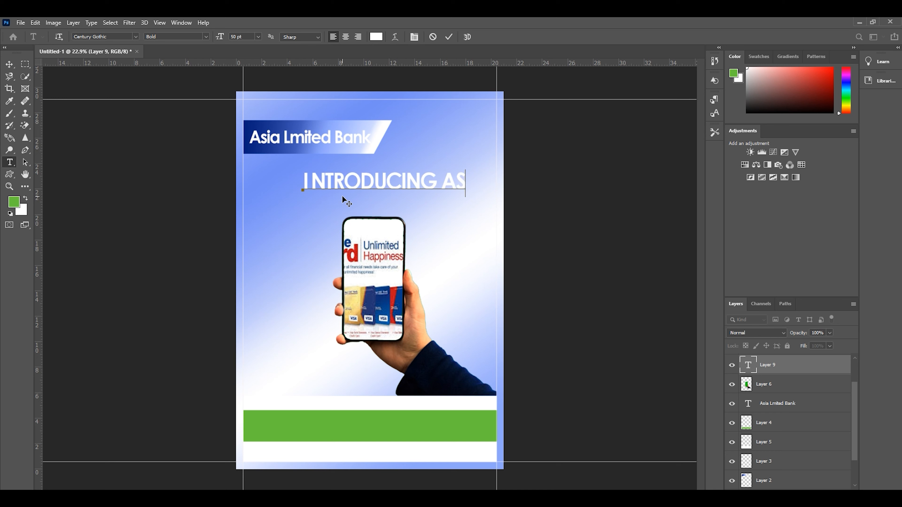
{"action": "type", "text": "IA BANK"}
- Scale the headline down to about 45 pt and place it near the left margin guide, between the banner and the phone
{"action": "left_click", "coordinate": [9, 64]}
{"action": "left_click_drag", "start_coordinate": [390, 181], "coordinate": [338, 190]}
{"action": "left_click_drag", "start_coordinate": [491, 177], "coordinate": [250, 192]}
{"action": "key", "text": "Return"}
- Try recolouring the "I NTRODUCING ASIA BANK" headline in red
{"action": "double_click", "coordinate": [462, 193]}
{"action": "left_click", "coordinate": [831, 68]}
{"action": "left_click", "coordinate": [450, 37]}
{"action": "triple_click", "coordinate": [464, 189]}
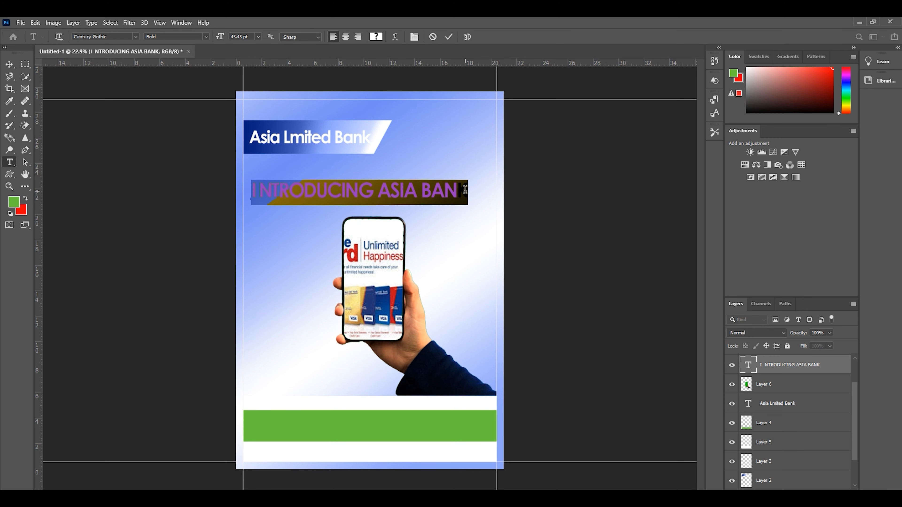
{"action": "left_click", "coordinate": [25, 198]}
{"action": "left_click", "coordinate": [450, 37]}
- Select the whole headline text and recolour it blue
{"action": "left_click_drag", "start_coordinate": [414, 194], "coordinate": [436, 186]}
{"action": "double_click", "coordinate": [436, 188]}
{"action": "left_click_drag", "start_coordinate": [490, 189], "coordinate": [247, 127]}
{"action": "left_click", "coordinate": [14, 202]}
{"action": "left_click", "coordinate": [614, 206]}
{"action": "left_click", "coordinate": [578, 187]}
{"action": "left_click", "coordinate": [698, 163]}
- Remove the stray space in "INTRODUCING" and centre the headline between the side guides above the phone
{"action": "left_click", "coordinate": [9, 64]}
{"action": "left_click_drag", "start_coordinate": [351, 189], "coordinate": [336, 195]}
{"action": "double_click", "coordinate": [337, 193]}
{"action": "left_click", "coordinate": [267, 189]}
{"action": "key", "text": "BackSpace"}
{"action": "left_click", "coordinate": [9, 64]}
{"action": "left_click", "coordinate": [572, 185]}
{"action": "left_click_drag", "start_coordinate": [435, 190], "coordinate": [440, 190]}
- Duplicate the headline just below itself and replace the copy's text with "Take your Bank everywhere with you"
{"action": "left_click_drag", "start_coordinate": [440, 190], "coordinate": [437, 213], "text": "alt"}
{"action": "double_click", "coordinate": [436, 213]}
{"action": "key", "text": "ctrl+a"}
{"action": "key", "text": "BackSpace"}
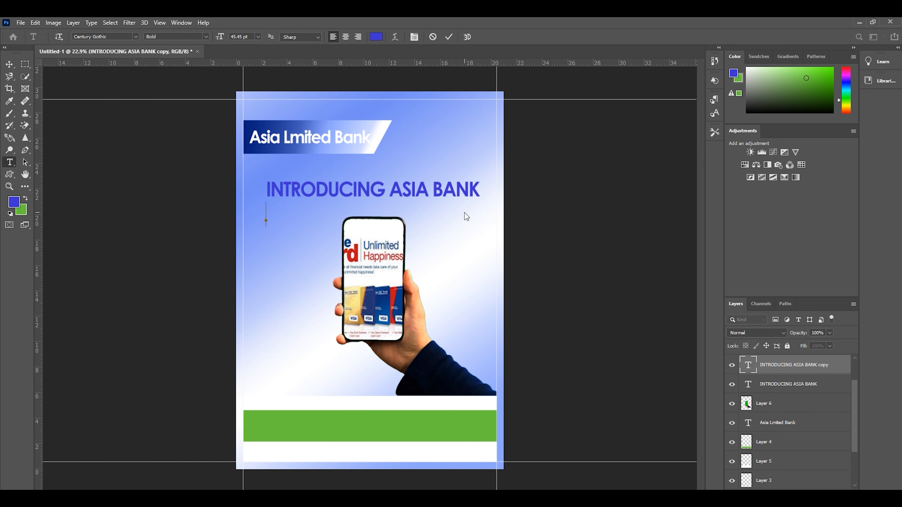
{"action": "type", "text": "Take your Bank evert"}
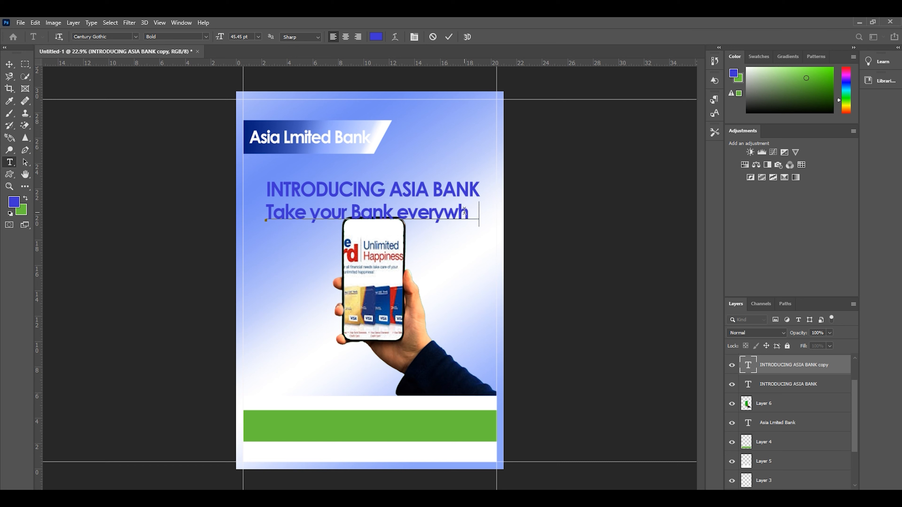
- Scale the tagline down to a narrower width than the headline and centre it between the headline and the phone
{"action": "left_click", "coordinate": [9, 64]}
{"action": "left_click_drag", "start_coordinate": [462, 213], "coordinate": [397, 218]}
{"action": "left_click_drag", "start_coordinate": [503, 232], "coordinate": [364, 220]}
{"action": "left_click_drag", "start_coordinate": [338, 212], "coordinate": [428, 209]}
{"action": "left_click", "coordinate": [514, 163]}
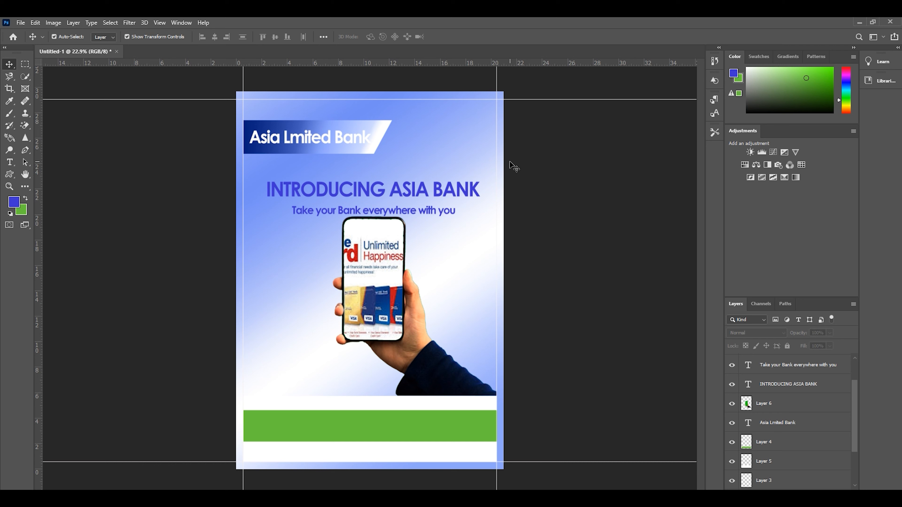
- Add the blue bank logo image as a new layer above all other layers
{"action": "key", "text": "t"}
{"action": "key", "text": "v"}
{"action": "left_click", "coordinate": [407, 401]}
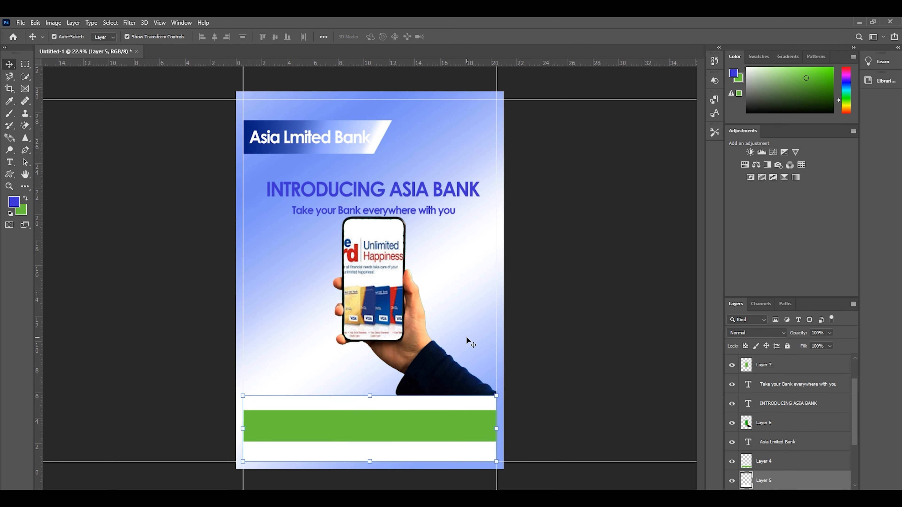
{"action": "left_click", "coordinate": [403, 423]}
{"action": "left_click", "coordinate": [581, 395]}
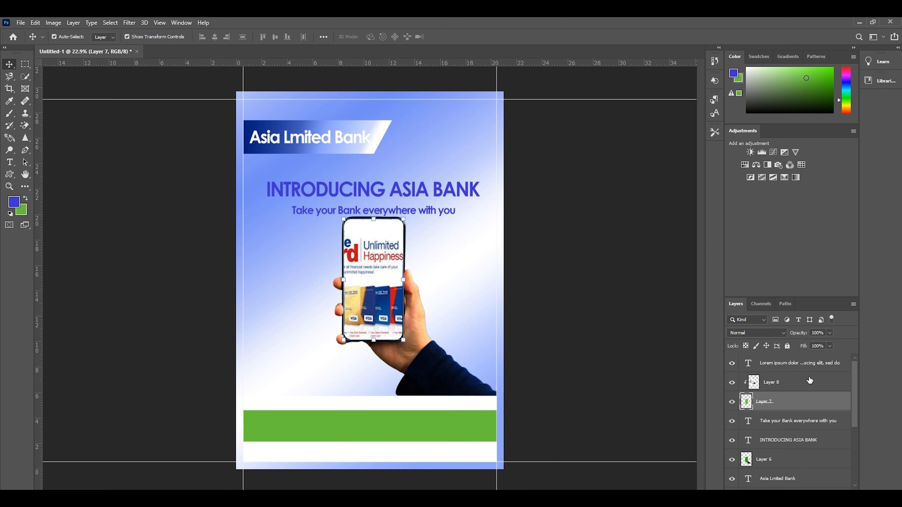
{"action": "left_click", "coordinate": [393, 272]}
{"action": "key", "text": "v"}
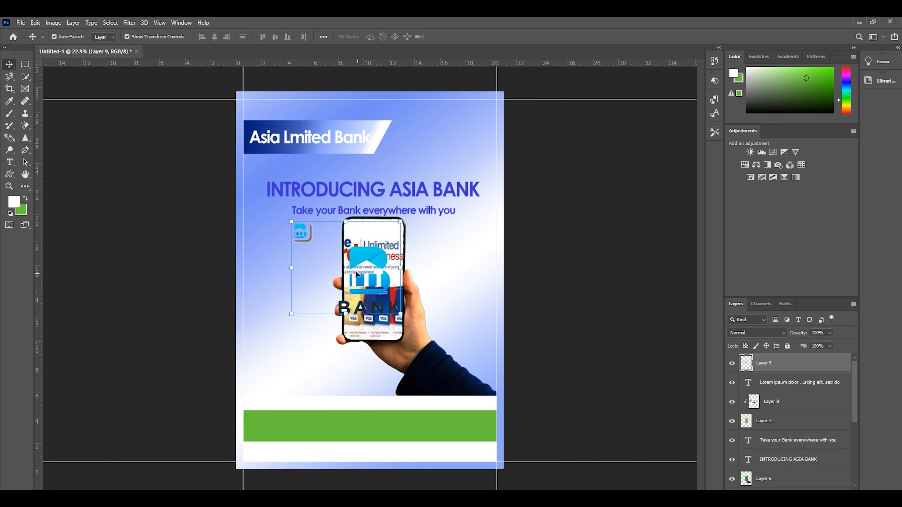
- Try to shrink the bank logo and place it on the green footer bar
{"action": "left_click_drag", "start_coordinate": [292, 222], "coordinate": [361, 279]}
{"action": "mouse_move", "coordinate": [381, 296]}
{"action": "left_mouse_down"}
{"action": "mouse_move", "coordinate": [423, 409]}
{"action": "mouse_move", "coordinate": [446, 431]}
{"action": "left_mouse_up"}
{"action": "key", "text": "Return"}
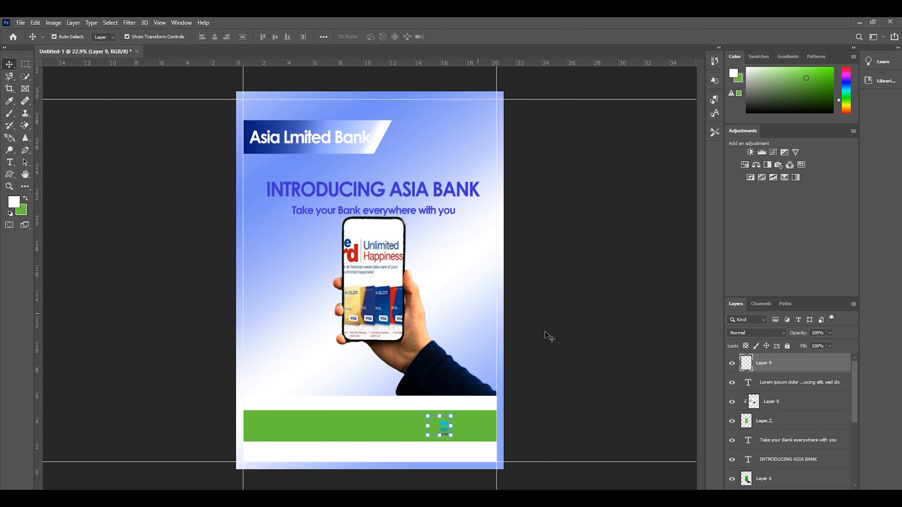
{"action": "left_click", "coordinate": [478, 426]}
{"action": "key", "text": "ctrl+z"}
{"action": "key", "text": "ctrl+z"}
- Select the logo mark and its "BANK" lettering on Layer 9 with Select Subject
{"action": "right_click", "coordinate": [25, 76]}
{"action": "left_click", "coordinate": [62, 96]}
{"action": "left_click", "coordinate": [398, 37]}
{"action": "left_click", "coordinate": [441, 207]}
{"action": "left_click", "coordinate": [771, 365]}
{"action": "scroll", "coordinate": [771, 364], "scroll_direction": "up", "scroll_amount": 2}
{"action": "left_click", "coordinate": [770, 363]}
{"action": "left_click", "coordinate": [398, 36]}
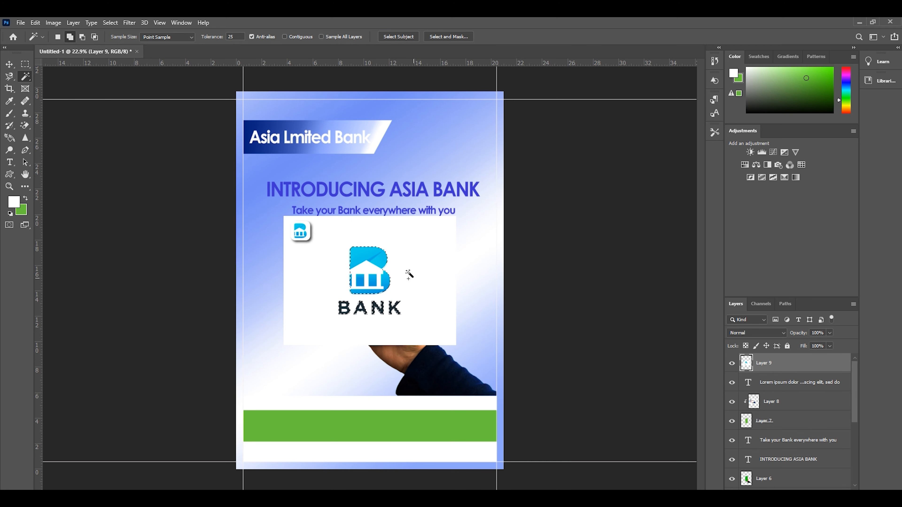
- Invert the selection, delete the logo's white background with the small corner icon, and deselect
{"action": "right_click", "coordinate": [390, 286]}
{"action": "left_click", "coordinate": [411, 408]}
{"action": "key", "text": "Delete"}
{"action": "key", "text": "ctrl+d"}
- Place the cut-out bank logo in the empty area between the phone and the flyer's edge, above the sleeve
{"action": "key", "text": "v"}
{"action": "left_click_drag", "start_coordinate": [388, 286], "coordinate": [461, 437]}
{"action": "key", "text": "ctrl+t"}
{"action": "left_click_drag", "start_coordinate": [441, 404], "coordinate": [472, 303]}
{"action": "key", "text": "Return"}
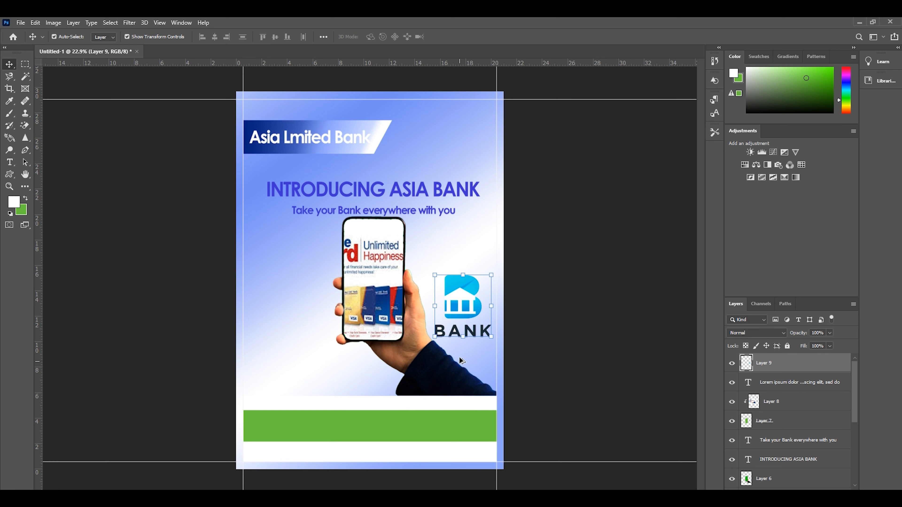
- Duplicate the bank logo, shrink the copy to fit the green footer bar's height, and place it there
{"action": "left_click_drag", "start_coordinate": [462, 308], "coordinate": [409, 395], "text": "alt"}
{"action": "left_click_drag", "start_coordinate": [437, 424], "coordinate": [417, 401]}
{"action": "left_click_drag", "start_coordinate": [405, 387], "coordinate": [428, 425]}
{"action": "key", "text": "Return"}
{"action": "key", "text": "ctrl+z"}
{"action": "left_click", "coordinate": [522, 428]}
- Add the white text "Asia" in Century Gothic Bold at 50 pt beside the small logo on the green bar
{"action": "key", "text": "t"}
{"action": "left_click", "coordinate": [335, 418]}
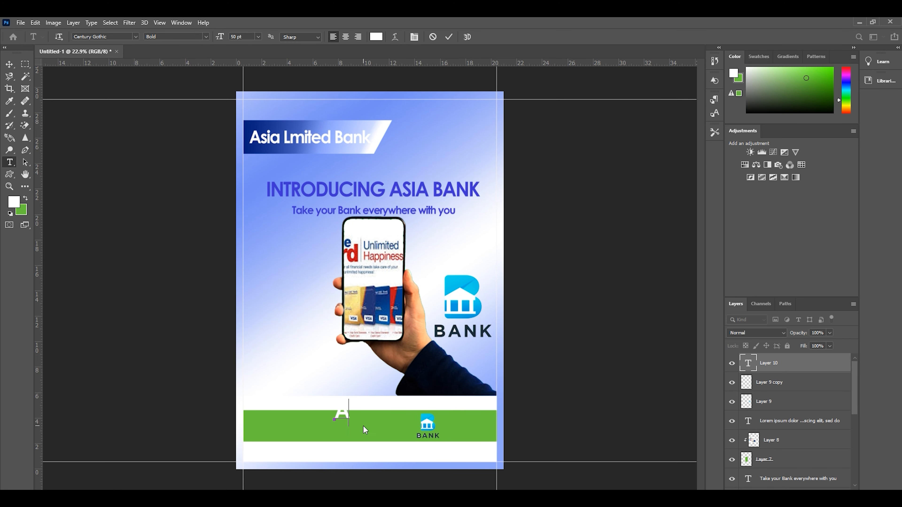
{"action": "type", "text": "Asia"}
{"action": "key", "text": "ctrl+Return"}
{"action": "key", "text": "v"}
{"action": "left_click_drag", "start_coordinate": [354, 413], "coordinate": [415, 426]}
{"action": "mouse_move", "coordinate": [467, 432]}
{"action": "left_mouse_down"}
{"action": "mouse_move", "coordinate": [399, 429]}
{"action": "mouse_move", "coordinate": [433, 430]}
{"action": "left_mouse_up"}
{"action": "left_click", "coordinate": [595, 405]}
{"action": "left_click", "coordinate": [195, 298]}
- Draw a narrow vertical rectangle about 18 px wide and 437 px high beside the phone, and set the foreground colour to blue
{"action": "left_click", "coordinate": [25, 64]}
{"action": "right_click", "coordinate": [9, 174]}
{"action": "left_click", "coordinate": [39, 174]}
{"action": "mouse_move", "coordinate": [272, 256]}
{"action": "left_mouse_down"}
{"action": "mouse_move", "coordinate": [275, 322]}
{"action": "mouse_move", "coordinate": [275, 313]}
{"action": "left_mouse_up"}
{"action": "left_click", "coordinate": [14, 201]}
{"action": "left_click", "coordinate": [263, 126]}
{"action": "left_click", "coordinate": [324, 186]}
{"action": "left_click", "coordinate": [674, 162]}
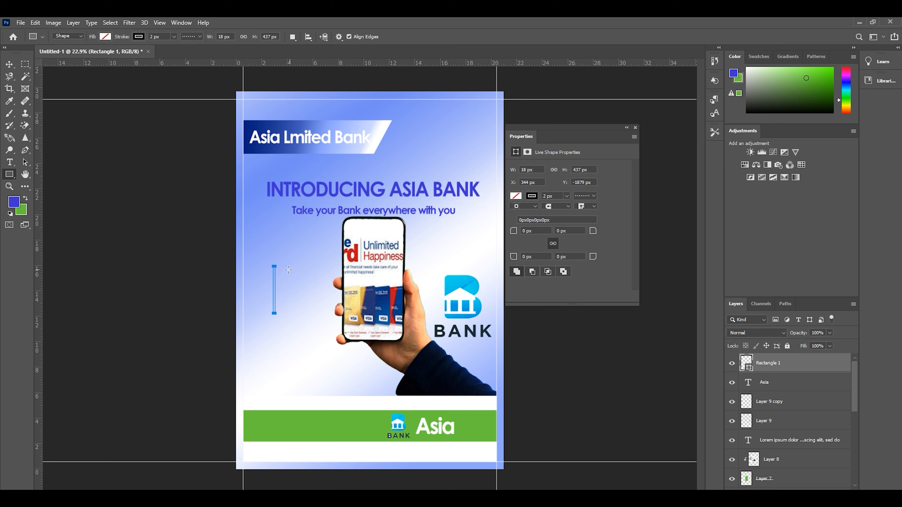
- Fill the narrow rectangle with blue and close its shape properties
{"action": "left_click", "coordinate": [105, 37]}
{"action": "left_click", "coordinate": [502, 146]}
{"action": "left_click", "coordinate": [502, 146]}
{"action": "left_click", "coordinate": [106, 37]}
{"action": "left_click", "coordinate": [635, 128]}
- Move the blue rectangle onto the green bar and shrink it into a thin divider after "Asia"
{"action": "key", "text": "v"}
{"action": "left_click_drag", "start_coordinate": [274, 286], "coordinate": [480, 437]}
{"action": "left_click_drag", "start_coordinate": [479, 465], "coordinate": [431, 392]}
{"action": "key", "text": "Return"}
{"action": "scroll", "coordinate": [481, 435], "scroll_direction": "up", "scroll_amount": 6}
{"action": "left_click", "coordinate": [475, 435]}
{"action": "key", "text": "Return"}
{"action": "left_click", "coordinate": [608, 427]}
{"action": "left_click", "coordinate": [446, 427]}
{"action": "scroll", "coordinate": [445, 426], "scroll_direction": "up", "scroll_amount": 1}
{"action": "scroll", "coordinate": [446, 436], "scroll_direction": "up", "scroll_amount": 9}
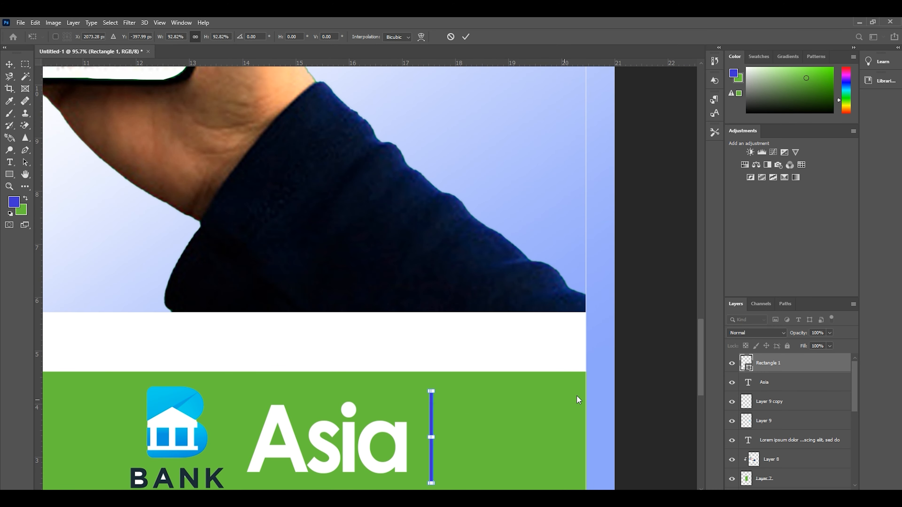
{"action": "key", "text": "Return"}
- Refine the size and position of the blue divider and "Asia" text within the green bar
{"action": "left_click", "coordinate": [625, 284]}
{"action": "scroll", "coordinate": [561, 283], "scroll_direction": "down", "scroll_amount": 4}
{"action": "scroll", "coordinate": [497, 363], "scroll_direction": "down", "scroll_amount": 8}
{"action": "scroll", "coordinate": [501, 376], "scroll_direction": "up", "scroll_amount": 10}
{"action": "left_click", "coordinate": [444, 373]}
{"action": "left_click_drag", "start_coordinate": [445, 334], "coordinate": [462, 352]}
{"action": "left_click", "coordinate": [569, 231]}
{"action": "scroll", "coordinate": [500, 334], "scroll_direction": "down", "scroll_amount": 10}
{"action": "left_click", "coordinate": [464, 347]}
{"action": "key", "text": "Return"}
- Set the "Asia" text to 45 pt and move the blue divider close to its end
{"action": "left_click", "coordinate": [481, 349]}
{"action": "double_click", "coordinate": [462, 351]}
{"action": "left_click_drag", "start_coordinate": [249, 36], "coordinate": [211, 41]}
{"action": "type", "text": "45"}
{"action": "key", "text": "Return"}
{"action": "left_click", "coordinate": [476, 350]}
{"action": "left_click", "coordinate": [479, 349]}
{"action": "left_click_drag", "start_coordinate": [479, 349], "coordinate": [473, 348]}
{"action": "left_click", "coordinate": [598, 328]}
- Begin a new text line just past the blue divider on the green bar
{"action": "left_click", "coordinate": [10, 162]}
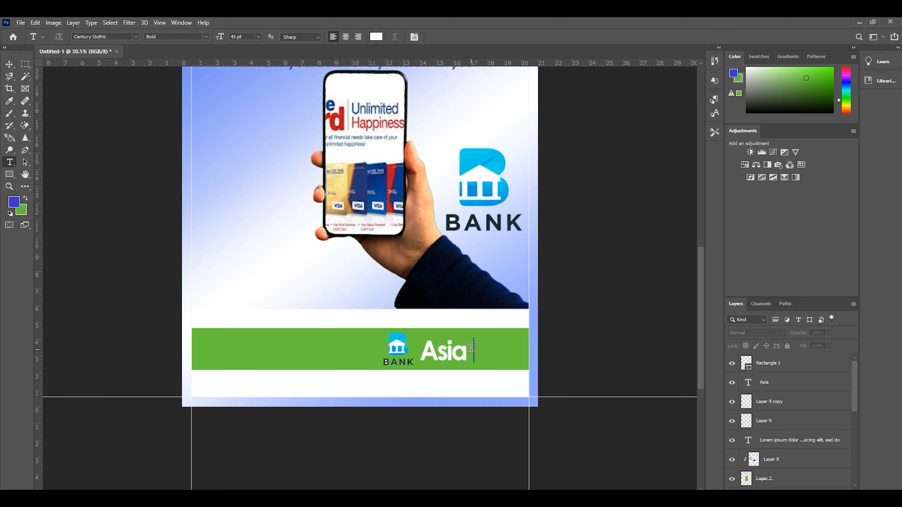
{"action": "left_click", "coordinate": [478, 347]}
{"action": "type", "text": "Makin"}
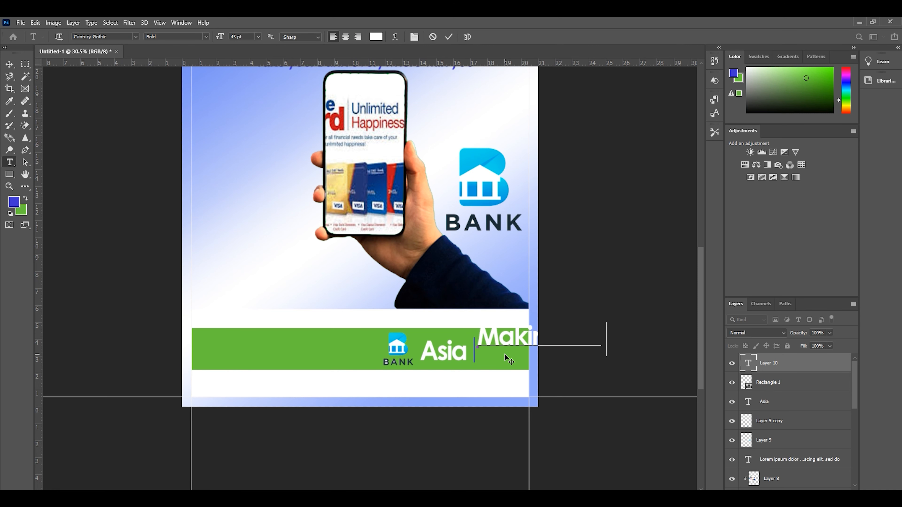
{"action": "key", "text": "BackSpace"}
{"action": "key", "text": "BackSpace"}
{"action": "key", "text": "BackSpace"}
{"action": "key", "text": "BackSpace"}
{"action": "key", "text": "BackSpace"}
{"action": "key", "text": "BackSpace"}
{"action": "key", "text": "BackSpace"}
{"action": "key", "text": "BackSpace"}
{"action": "key", "text": "BackSpace"}
{"action": "key", "text": "BackSpace"}
{"action": "key", "text": "BackSpace"}
- Enter the slogan on two lines, "Save the" above "Money", in white 45 pt text
{"action": "type", "text": "Save the"}
{"action": "key", "text": "Return"}
{"action": "type", "text": "Money"}
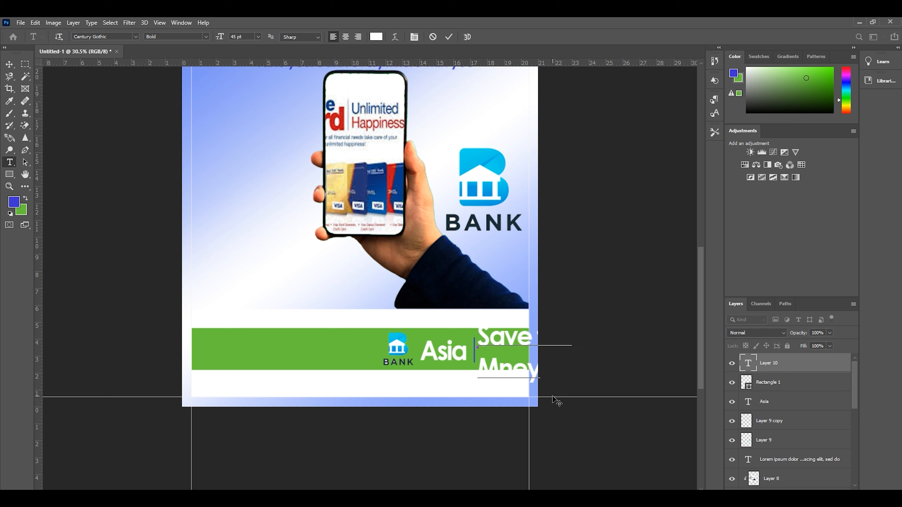
{"action": "key", "text": "ctrl+Return"}
- Scale the "Save the Money" slogan down to about 34% and place it beside the blue divider within the green bar
{"action": "key", "text": "v"}
{"action": "left_click_drag", "start_coordinate": [507, 349], "coordinate": [280, 321]}
{"action": "left_click_drag", "start_coordinate": [352, 362], "coordinate": [292, 324]}
{"action": "left_click_drag", "start_coordinate": [280, 312], "coordinate": [502, 352]}
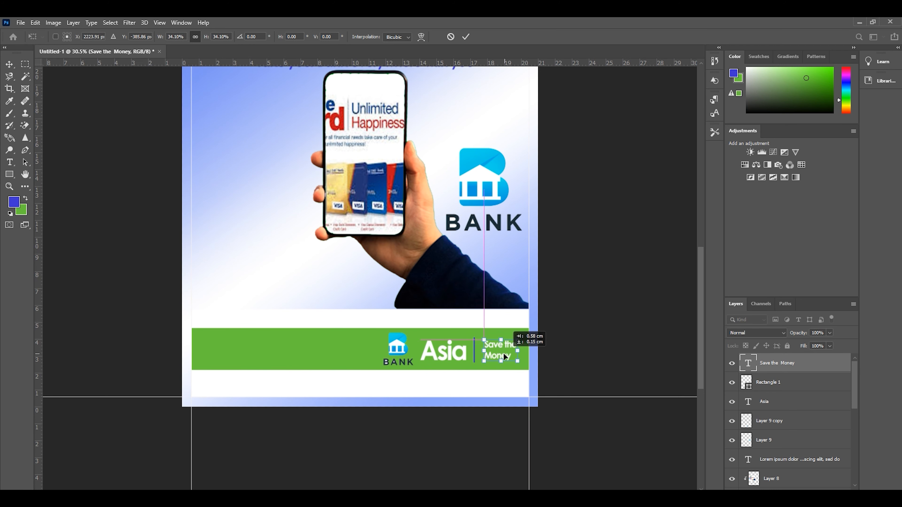
{"action": "key", "text": "Return"}
- Recolour the "Save the Money" slogan dark blue, sampling the colour from a bank card in the phone artwork
{"action": "double_click", "coordinate": [504, 353]}
{"action": "left_click", "coordinate": [376, 37]}
{"action": "left_click", "coordinate": [447, 267]}
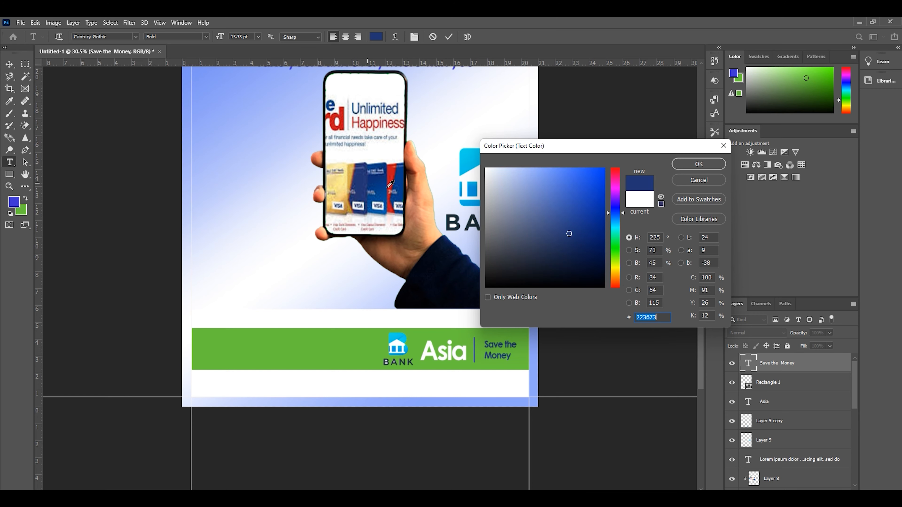
{"action": "left_click", "coordinate": [363, 183]}
{"action": "left_click", "coordinate": [698, 163]}
{"action": "key", "text": "ctrl+Return"}
- Scale the "Save the Money" slogan down slightly and keep it within the green bar
{"action": "key", "text": "v"}
{"action": "scroll", "coordinate": [580, 233], "scroll_direction": "up", "scroll_amount": 3}
{"action": "left_click", "coordinate": [509, 430]}
{"action": "left_click_drag", "start_coordinate": [517, 425], "coordinate": [513, 419]}
{"action": "left_click", "coordinate": [465, 36]}
{"action": "left_click", "coordinate": [507, 421]}
{"action": "left_click", "coordinate": [580, 224]}
- Shift the footer logo, "Asia" text and divider closer to the slogan and scale the small bank logo down slightly
{"action": "scroll", "coordinate": [580, 223], "scroll_direction": "down", "scroll_amount": 1}
{"action": "scroll", "coordinate": [490, 451], "scroll_direction": "up", "scroll_amount": 2}
{"action": "left_click_drag", "start_coordinate": [497, 448], "coordinate": [448, 445]}
{"action": "left_click_drag", "start_coordinate": [375, 446], "coordinate": [386, 445]}
{"action": "left_click", "coordinate": [575, 369]}
{"action": "scroll", "coordinate": [576, 369], "scroll_direction": "down", "scroll_amount": 4}
{"action": "scroll", "coordinate": [576, 368], "scroll_direction": "up", "scroll_amount": 3}
{"action": "left_click", "coordinate": [413, 441]}
{"action": "left_click_drag", "start_coordinate": [425, 424], "coordinate": [416, 442]}
{"action": "key", "text": "Return"}
{"action": "left_click", "coordinate": [575, 369]}
{"action": "left_click", "coordinate": [545, 342]}
{"action": "scroll", "coordinate": [545, 342], "scroll_direction": "down", "scroll_amount": 5}
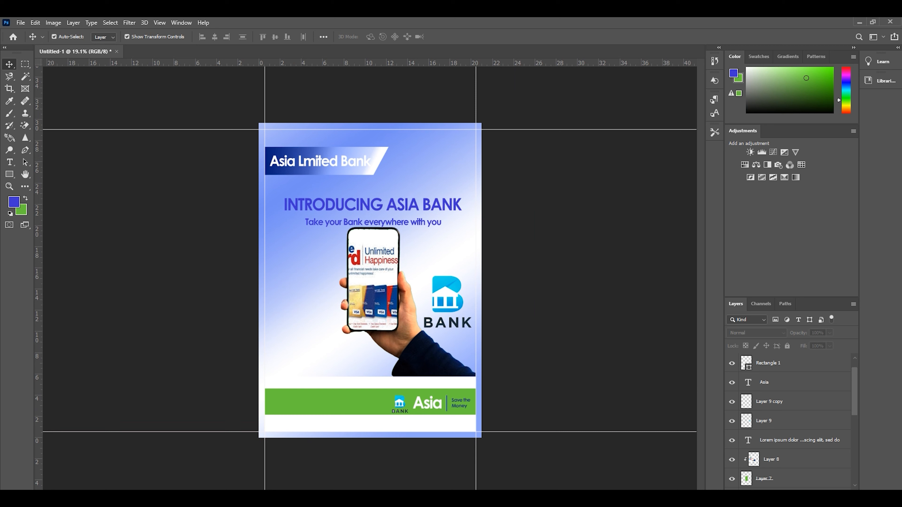
- Add a dark blue 45 pt contact line reading "Contact on:" followed by the bank's phone number
{"action": "key", "text": "t"}
{"action": "left_click", "coordinate": [310, 295]}
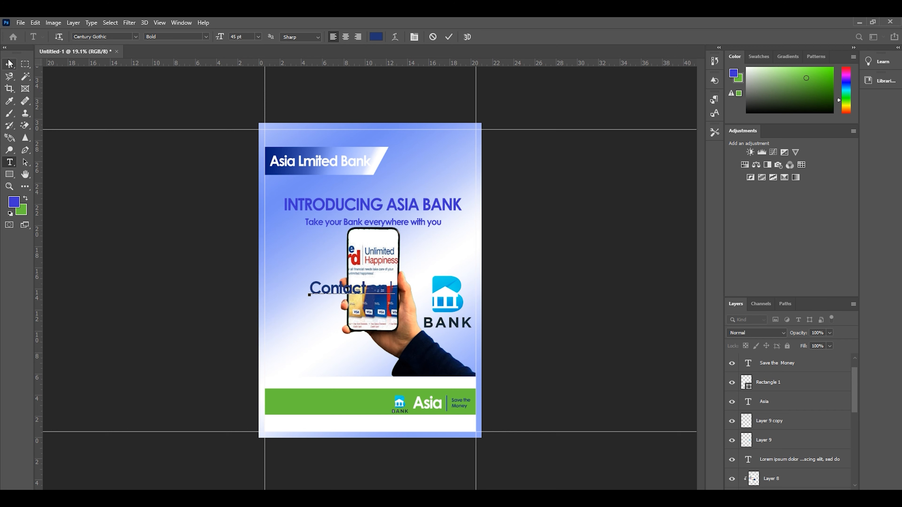
{"action": "left_click", "coordinate": [10, 64]}
{"action": "left_click_drag", "start_coordinate": [389, 286], "coordinate": [337, 287]}
{"action": "double_click", "coordinate": [337, 288]}
{"action": "left_click", "coordinate": [339, 288]}
{"action": "key", "text": "BackSpace"}
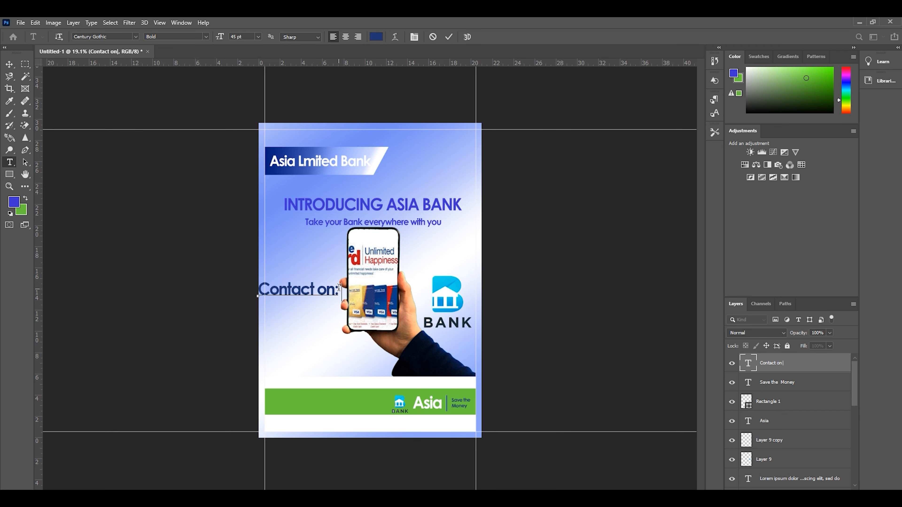
{"action": "left_click", "coordinate": [10, 64]}
- Move the contact line into the white strip above the green bar and scale it down to about 17 pt
{"action": "left_click_drag", "start_coordinate": [355, 290], "coordinate": [382, 388]}
{"action": "left_click_drag", "start_coordinate": [486, 394], "coordinate": [337, 384]}
{"action": "left_click", "coordinate": [519, 380]}
{"action": "scroll", "coordinate": [328, 373], "scroll_direction": "up", "scroll_amount": 6}
- Duplicate the contact line twice along the white strip and change the end copy to "Click Here"
{"action": "left_click_drag", "start_coordinate": [313, 416], "coordinate": [512, 390]}
{"action": "scroll", "coordinate": [514, 415], "scroll_direction": "down", "scroll_amount": 2}
{"action": "scroll", "coordinate": [514, 416], "scroll_direction": "up", "scroll_amount": 1}
{"action": "left_click_drag", "start_coordinate": [513, 391], "coordinate": [680, 385]}
{"action": "double_click", "coordinate": [687, 384]}
{"action": "key", "text": "Escape"}
{"action": "double_click", "coordinate": [686, 384]}
{"action": "type", "text": "Click Here"}
{"action": "left_click", "coordinate": [10, 63]}
- Replace the phone number in the middle "Contact on:" copy with the bank's address
{"action": "left_click_drag", "start_coordinate": [554, 386], "coordinate": [464, 386]}
{"action": "double_click", "coordinate": [559, 387]}
{"action": "type", "text": "S"}
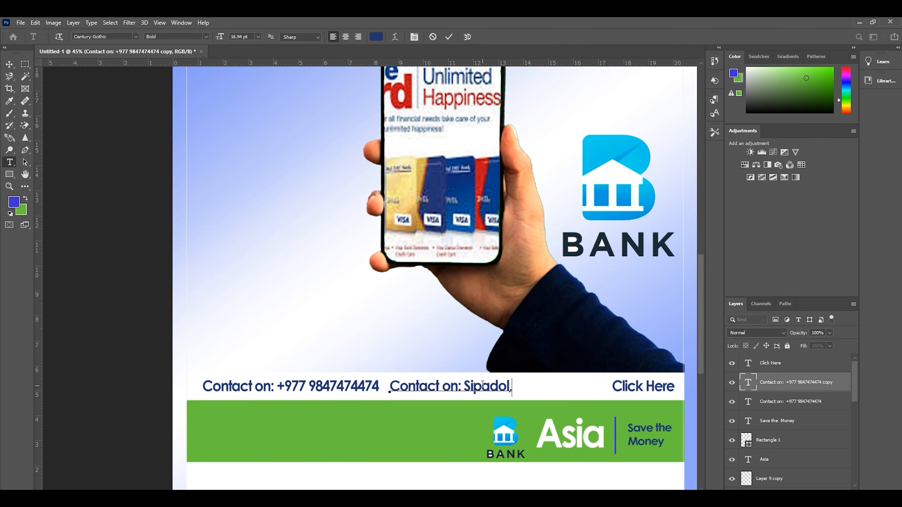
{"action": "type", "text": "ur"}
{"action": "left_click", "coordinate": [9, 64]}
- Move the phone line closer to the page margin and replace the address in the middle line with a different one
{"action": "left_click_drag", "start_coordinate": [295, 387], "coordinate": [286, 386]}
{"action": "double_click", "coordinate": [486, 388]}
{"action": "left_click_drag", "start_coordinate": [511, 388], "coordinate": [488, 389]}
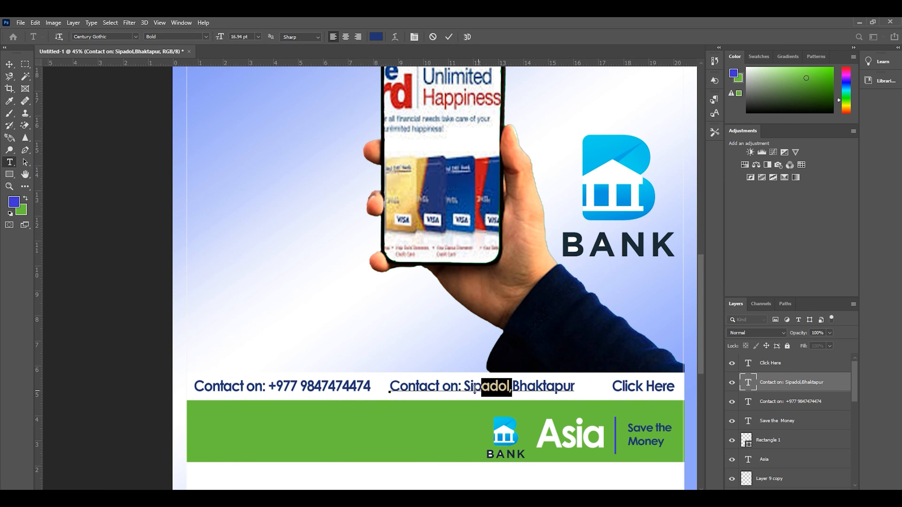
{"action": "left_click_drag", "start_coordinate": [575, 387], "coordinate": [473, 388]}
{"action": "key", "text": "BackSpace"}
{"action": "type", "text": "mndu"}
{"action": "left_click", "coordinate": [10, 63]}
- Adjust the spacing between the phone line, the address line and "Click Here" in the white strip
{"action": "left_click_drag", "start_coordinate": [643, 387], "coordinate": [633, 386]}
{"action": "key", "text": "Return"}
{"action": "left_click", "coordinate": [386, 278]}
{"action": "left_click_drag", "start_coordinate": [386, 278], "coordinate": [279, 231]}
{"action": "left_click_drag", "start_coordinate": [524, 347], "coordinate": [532, 346]}
{"action": "left_click_drag", "start_coordinate": [421, 345], "coordinate": [429, 345]}
{"action": "key", "text": "ctrl+0"}
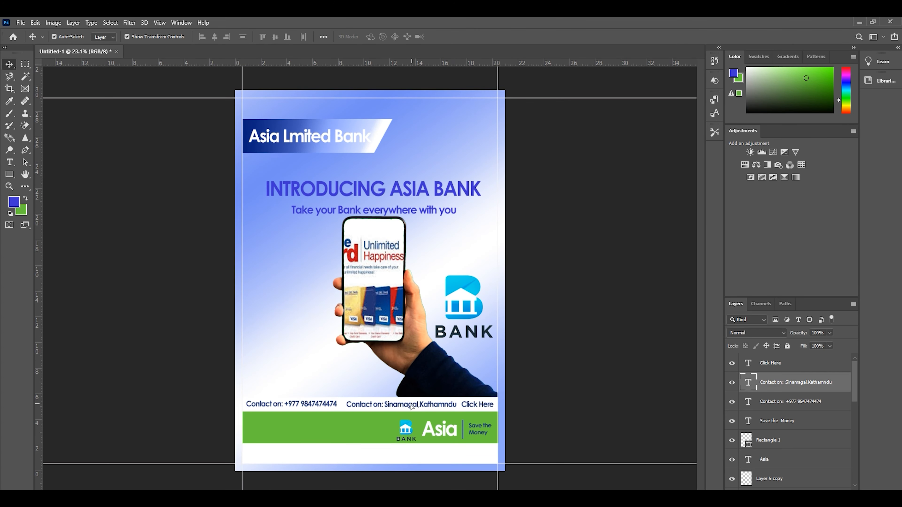
{"action": "left_click_drag", "start_coordinate": [486, 404], "coordinate": [476, 413]}
- Draw a rectangle about 584 by 155 px on a new layer, round its corners and fill it bright green
{"action": "scroll", "coordinate": [471, 396], "scroll_direction": "up", "scroll_amount": 5}
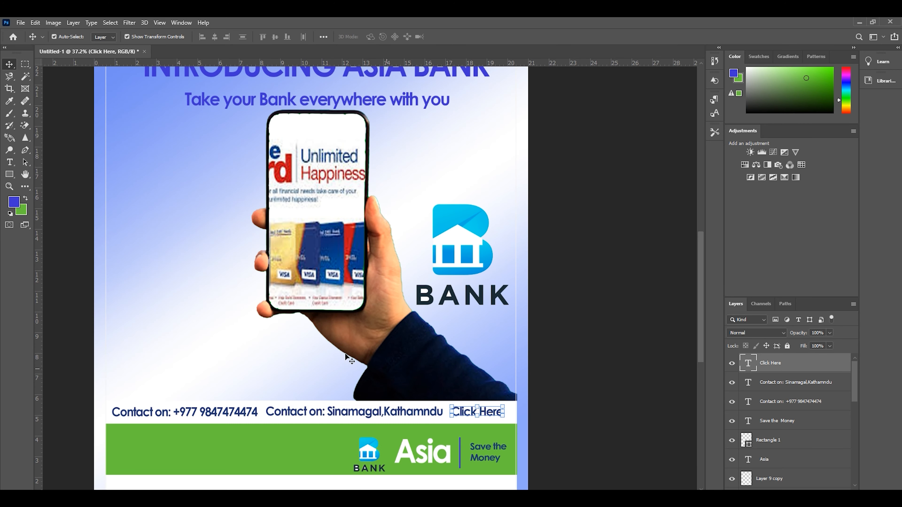
{"action": "key", "text": "u"}
{"action": "key", "text": "ctrl+shift+n"}
{"action": "key", "text": "Return"}
{"action": "left_click_drag", "start_coordinate": [299, 348], "coordinate": [401, 375]}
{"action": "left_click_drag", "start_coordinate": [533, 231], "coordinate": [517, 238]}
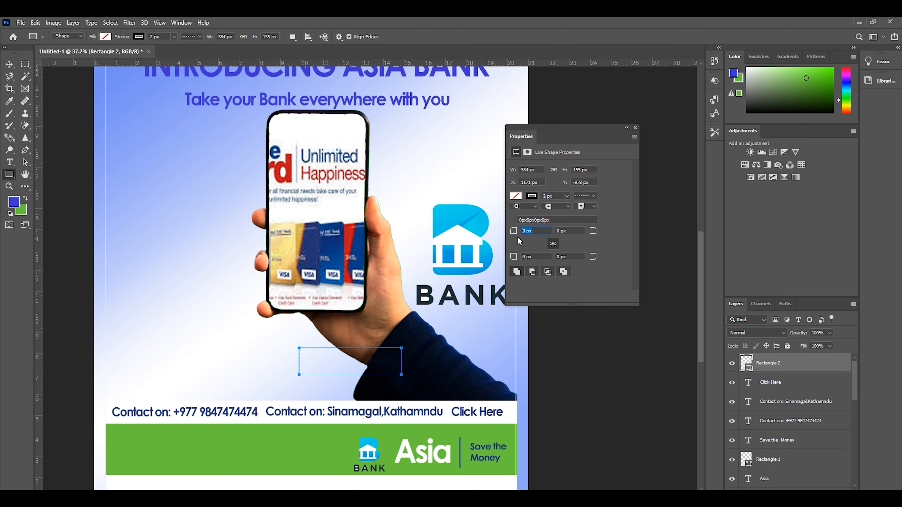
{"action": "left_click", "coordinate": [635, 128]}
{"action": "left_click", "coordinate": [105, 36]}
{"action": "left_click", "coordinate": [114, 86]}
{"action": "left_click", "coordinate": [9, 64]}
- Place the green rounded rectangle behind the "Click Here" text and scale it down to about 3.51 by 0.93 cm
{"action": "left_click", "coordinate": [495, 411]}
{"action": "left_click_drag", "start_coordinate": [323, 363], "coordinate": [457, 414]}
{"action": "left_click", "coordinate": [410, 404]}
{"action": "key", "text": "ctrl+shift+["}
{"action": "key", "text": "ctrl+z"}
{"action": "key", "text": "ctrl+["}
{"action": "key", "text": "ctrl+t"}
{"action": "left_click_drag", "start_coordinate": [535, 425], "coordinate": [514, 421]}
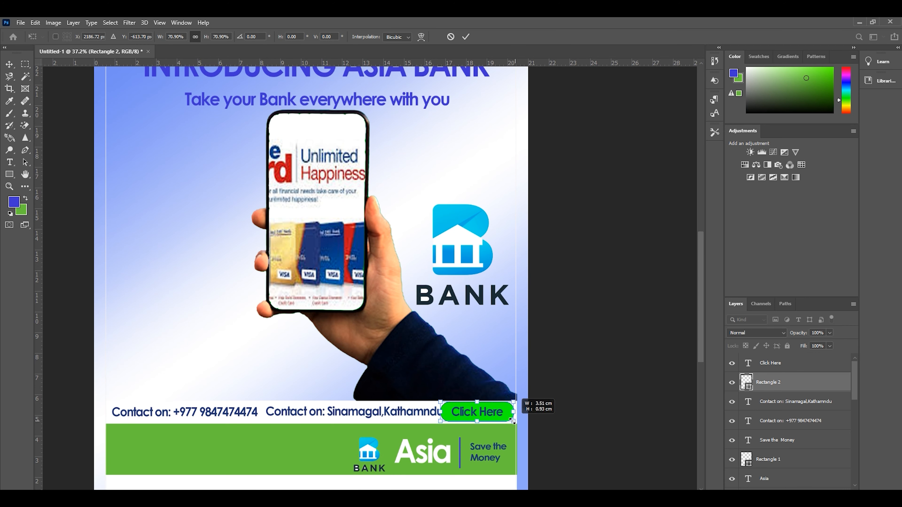
{"action": "key", "text": "Return"}
{"action": "key", "text": "ctrl+0"}
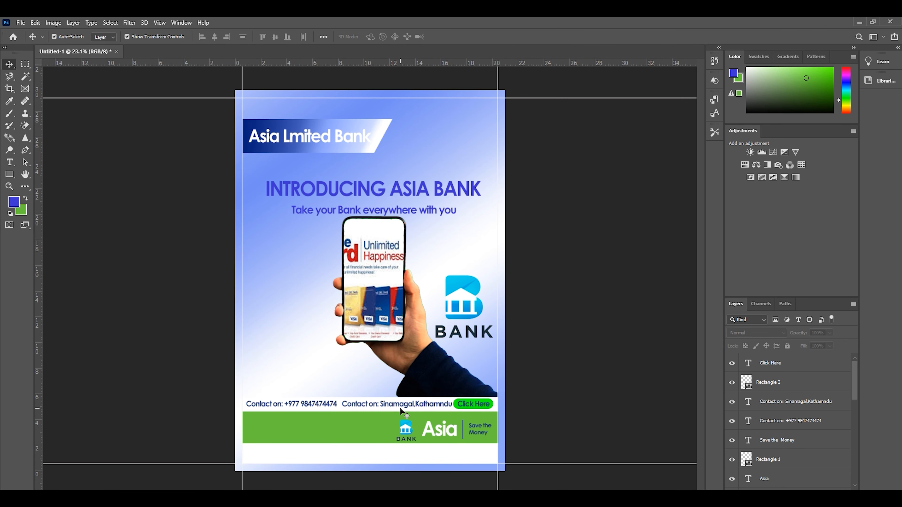
{"action": "left_click_drag", "start_coordinate": [287, 442], "coordinate": [310, 442]}
{"action": "key", "text": "ctrl+z"}
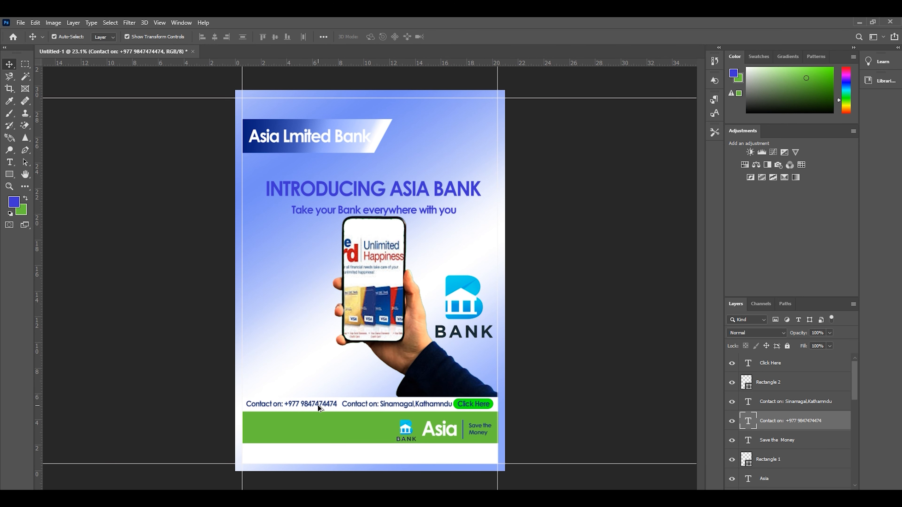
{"action": "left_click_drag", "start_coordinate": [317, 405], "coordinate": [323, 452]}
{"action": "double_click", "coordinate": [324, 452]}
{"action": "type", "text": "Website:www.asia."}
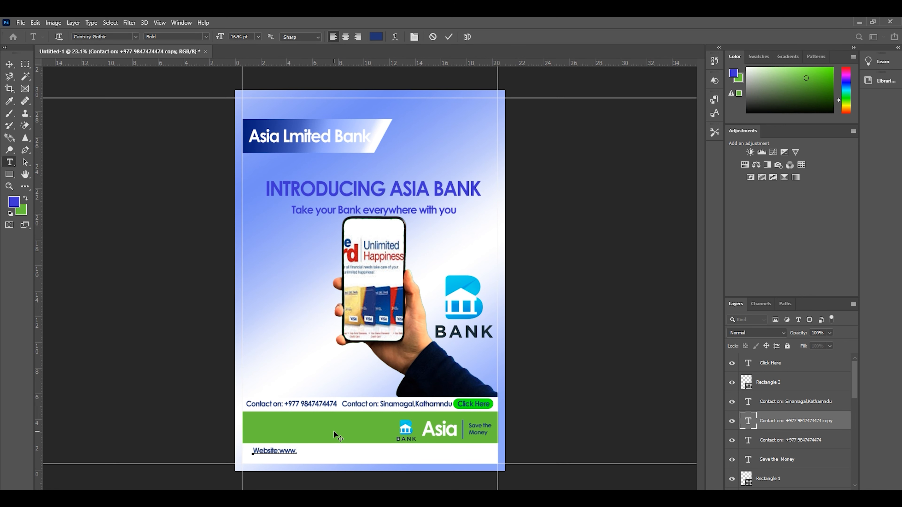
{"action": "type", "text": "com.np"}
- Set the duplicate website line's opacity to 32% and move it to the far end of the bottom white strip
{"action": "key", "text": "ctrl+a"}
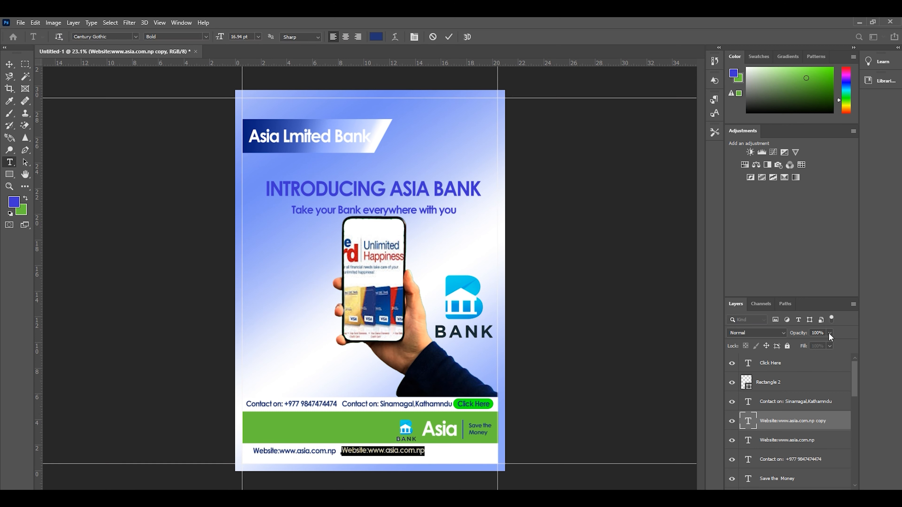
{"action": "left_click_drag", "start_coordinate": [829, 332], "coordinate": [800, 343]}
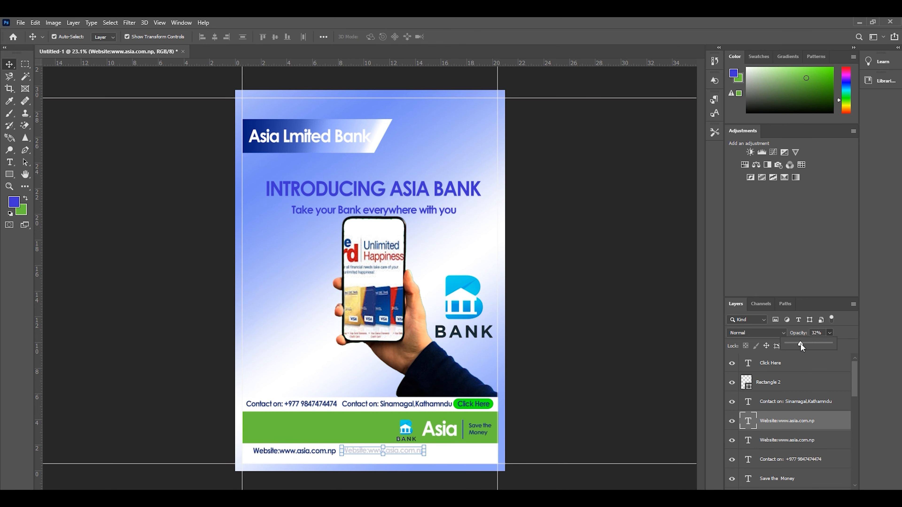
{"action": "left_click", "coordinate": [648, 311]}
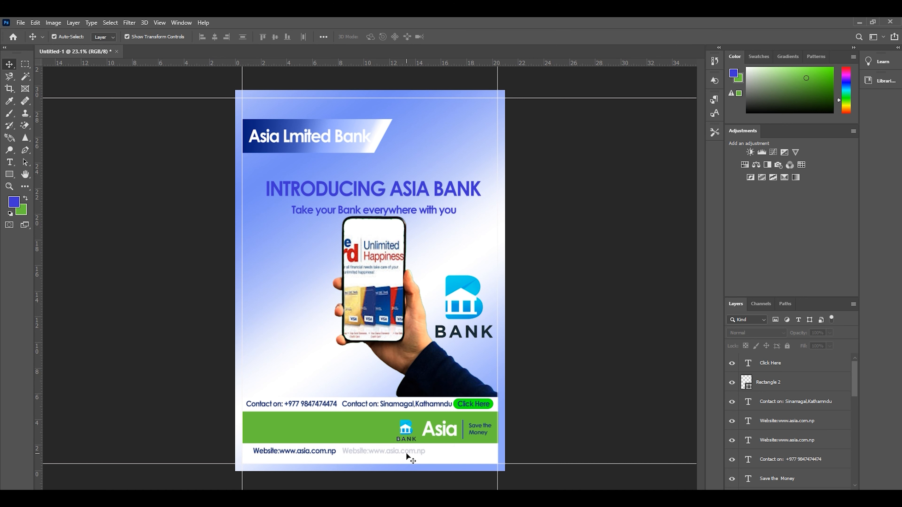
{"action": "left_click_drag", "start_coordinate": [407, 453], "coordinate": [481, 458]}
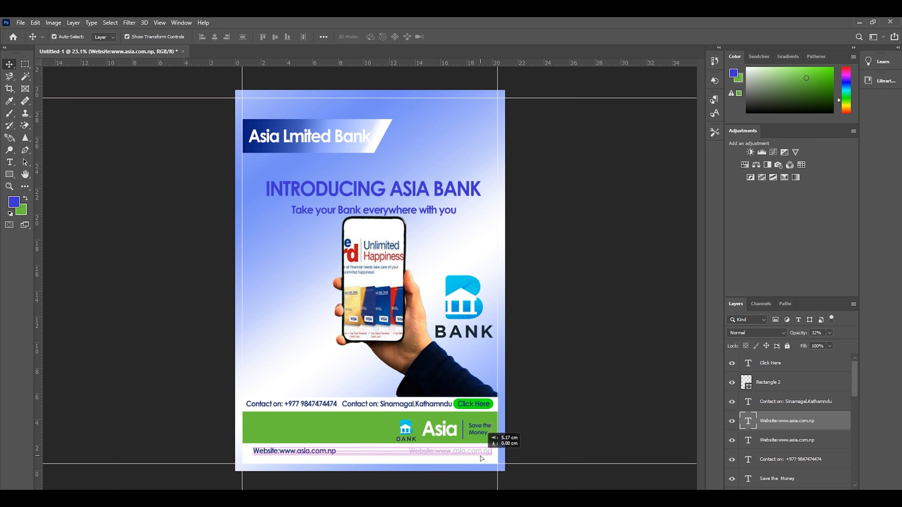
- Change the faded website copy's text to "Enlightment for a Future"
{"action": "double_click", "coordinate": [478, 450]}
{"action": "type", "text": "En"}
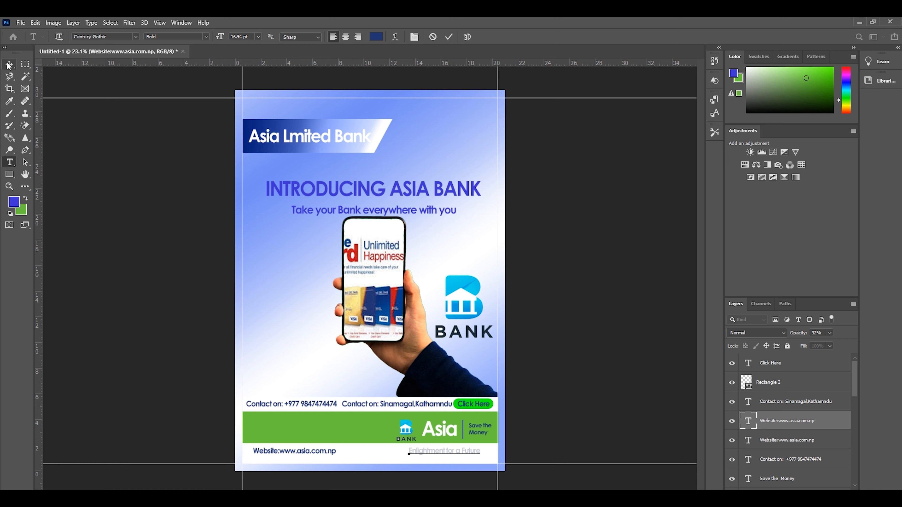
{"action": "left_click", "coordinate": [9, 64]}
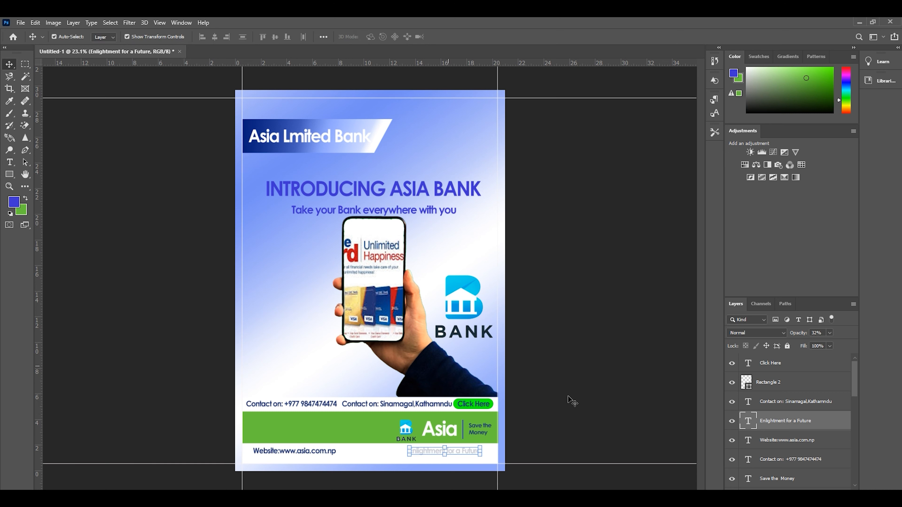
{"action": "left_click", "coordinate": [599, 351]}
- Restore "Enlightment for a Future" to full opacity and set the website line's opacity to 78%
{"action": "left_click", "coordinate": [785, 421]}
{"action": "left_click", "coordinate": [830, 333]}
{"action": "left_click_drag", "start_coordinate": [824, 343], "coordinate": [819, 344]}
{"action": "left_click", "coordinate": [786, 440]}
{"action": "left_click", "coordinate": [829, 333]}
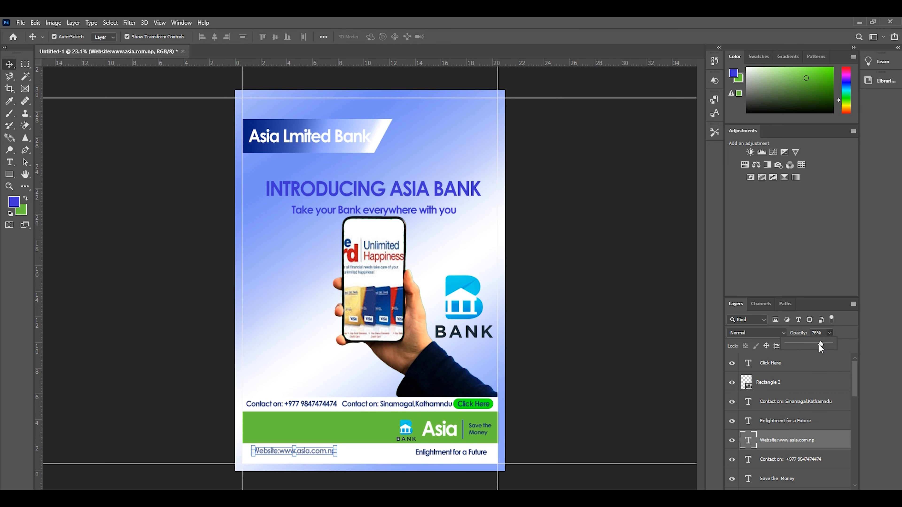
{"action": "left_click", "coordinate": [606, 364]}
- Shift the bank card image slightly within the phone screen
{"action": "mouse_move", "coordinate": [382, 261]}
{"action": "left_mouse_down"}
{"action": "mouse_move", "coordinate": [421, 258]}
{"action": "mouse_move", "coordinate": [378, 264]}
{"action": "left_mouse_up"}
{"action": "left_click", "coordinate": [565, 345]}
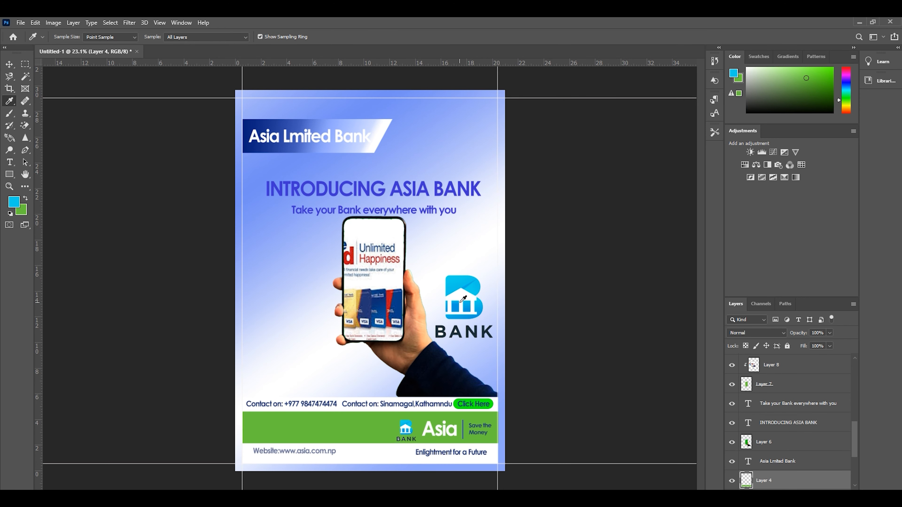
- Try filling Layer 4 and then Layer 3 with the cyan sampled from the bank logo
{"action": "key", "text": "alt+BackSpace"}
{"action": "key", "text": "ctrl+z"}
{"action": "scroll", "coordinate": [788, 426], "scroll_direction": "down", "scroll_amount": 5}
{"action": "left_click", "coordinate": [784, 425]}
{"action": "key", "text": "alt+BackSpace"}
{"action": "key", "text": "ctrl+z"}
{"action": "key", "text": "ctrl+shift+z"}
{"action": "key", "text": "ctrl+z"}
{"action": "key", "text": "v"}
{"action": "left_click", "coordinate": [545, 249]}
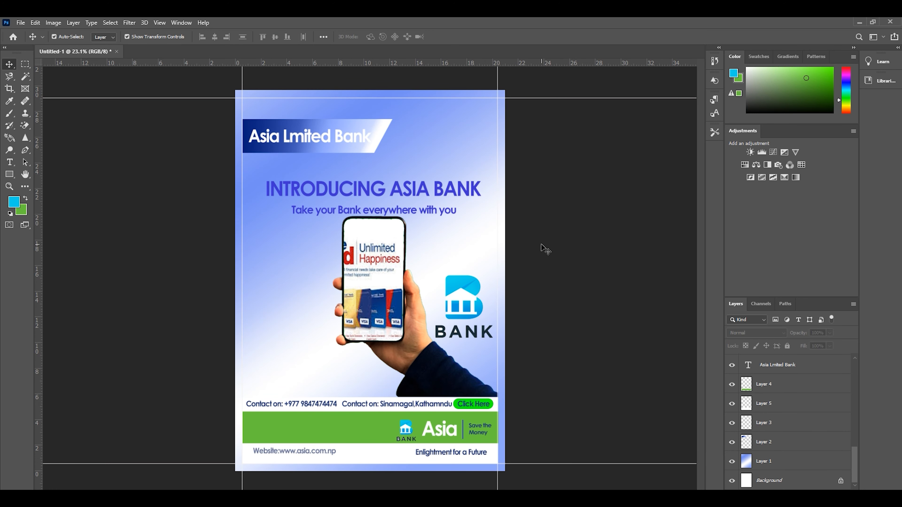
- Add the 45 pt text "Dail" in the empty area beside the phone and colour it blue
{"action": "key", "text": "t"}
{"action": "left_click", "coordinate": [295, 284]}
{"action": "type", "text": "Dail"}
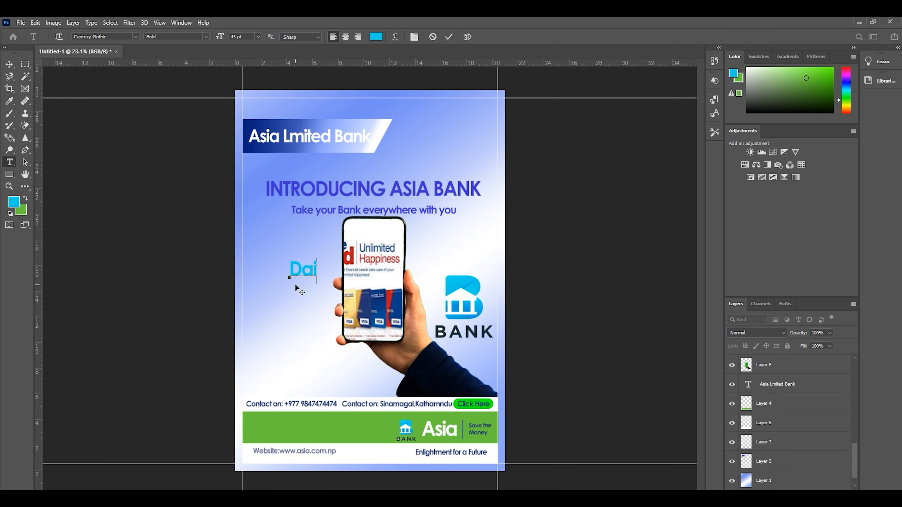
{"action": "left_click", "coordinate": [376, 37]}
{"action": "left_click", "coordinate": [571, 263]}
{"action": "left_click", "coordinate": [614, 208]}
{"action": "left_click", "coordinate": [576, 193]}
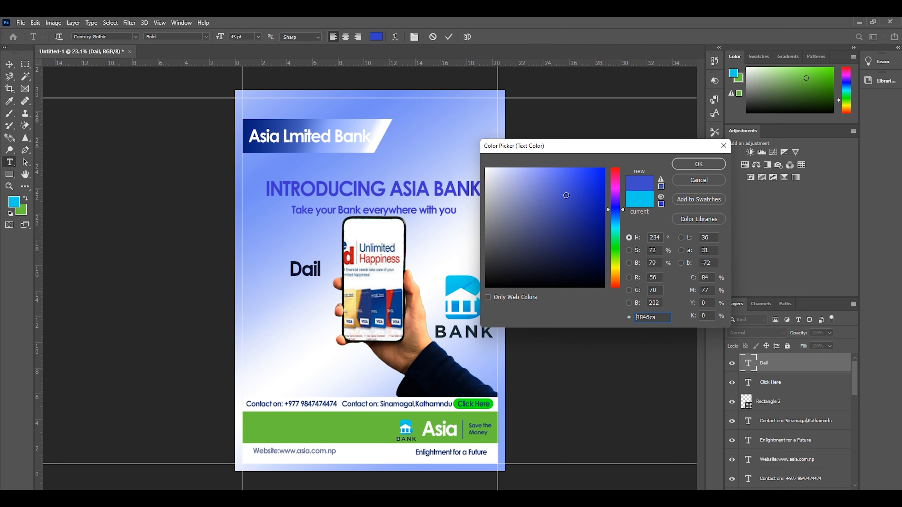
{"action": "left_click", "coordinate": [698, 164]}
{"action": "left_click", "coordinate": [604, 283]}
- Duplicate the "Dail" text below itself and change the copy to "*244#"
{"action": "key", "text": "v"}
{"action": "left_click_drag", "start_coordinate": [309, 266], "coordinate": [300, 301]}
{"action": "double_click", "coordinate": [305, 298]}
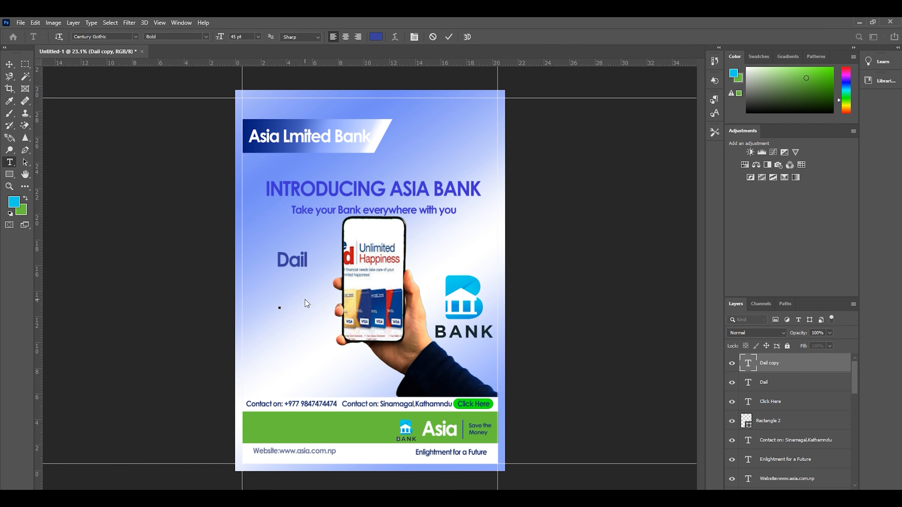
{"action": "type", "text": "*244#"}
{"action": "key", "text": "ctrl+Return"}
- Enlarge the dial code to about 57.6 pt and arrange it closely under the "Dail" text
{"action": "key", "text": "v"}
{"action": "left_click_drag", "start_coordinate": [276, 300], "coordinate": [304, 297]}
{"action": "left_click", "coordinate": [462, 36]}
{"action": "left_click_drag", "start_coordinate": [295, 260], "coordinate": [302, 270]}
{"action": "left_click_drag", "start_coordinate": [308, 301], "coordinate": [264, 295]}
{"action": "left_click", "coordinate": [624, 202]}
- Change the dial code to "*1455#" and choose a different font for it
{"action": "double_click", "coordinate": [291, 298]}
{"action": "type", "text": "14"}
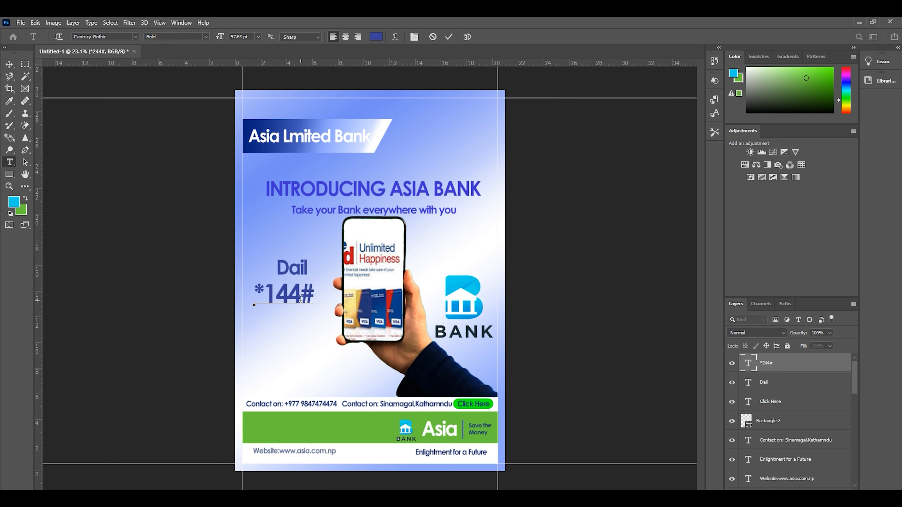
{"action": "type", "text": "5"}
{"action": "key", "text": "ctrl+a"}
{"action": "left_click", "coordinate": [135, 36]}
{"action": "left_click", "coordinate": [114, 65]}
{"action": "key", "text": "ctrl+Return"}
- Widen the "*1455#" code to about 107% and move "Dail" slightly closer above it
{"action": "left_click_drag", "start_coordinate": [328, 302], "coordinate": [325, 299]}
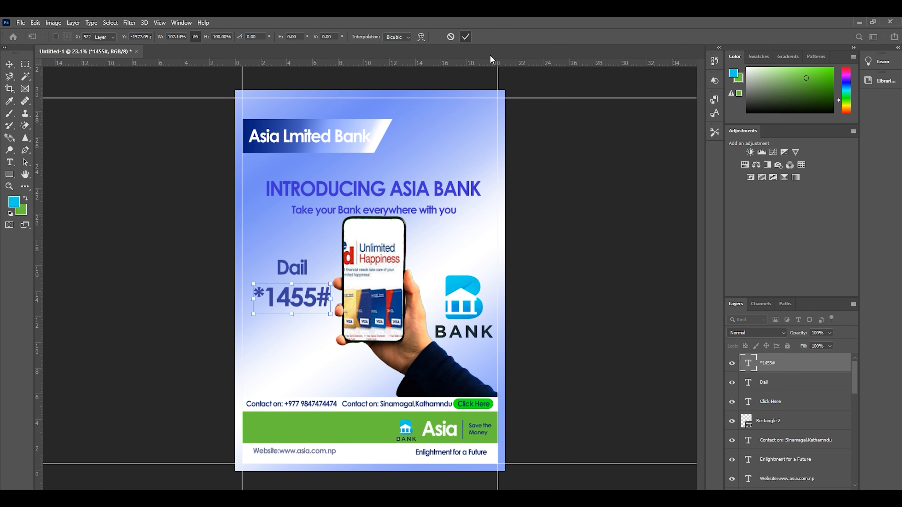
{"action": "left_click", "coordinate": [463, 36]}
{"action": "left_click", "coordinate": [521, 267]}
{"action": "left_click_drag", "start_coordinate": [292, 267], "coordinate": [292, 271]}
- Recolour the "Dail" text with the cyan sampled from the bank logo
{"action": "double_click", "coordinate": [292, 270]}
{"action": "left_click", "coordinate": [376, 36]}
{"action": "left_click", "coordinate": [461, 286]}
{"action": "left_click", "coordinate": [698, 163]}
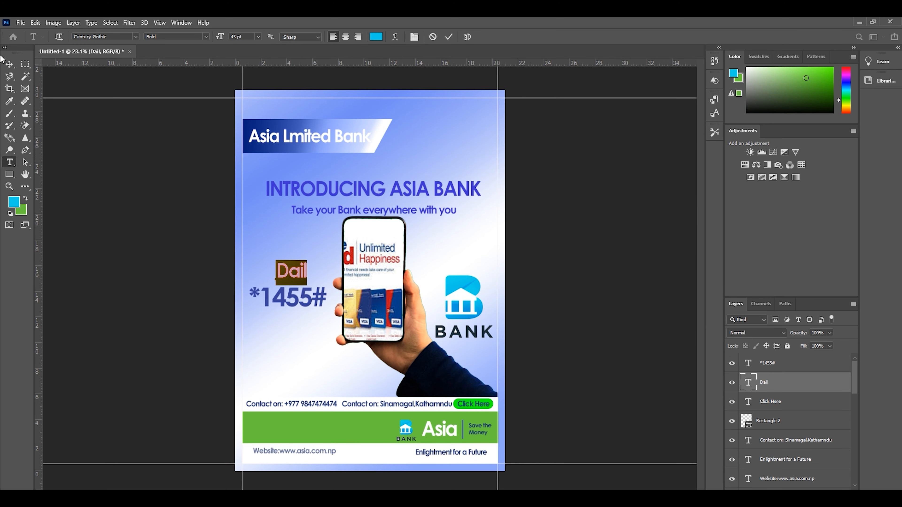
- Try a cyan-filled layer over the area inside the margin guides and test blending modes such as Soft Light
{"action": "left_click", "coordinate": [9, 64]}
{"action": "left_click", "coordinate": [579, 230]}
{"action": "key", "text": "m"}
{"action": "left_click_drag", "start_coordinate": [242, 98], "coordinate": [496, 467]}
{"action": "key", "text": "ctrl+shift+alt+n"}
{"action": "left_click_drag", "start_coordinate": [243, 95], "coordinate": [510, 459]}
{"action": "key", "text": "alt+BackSpace"}
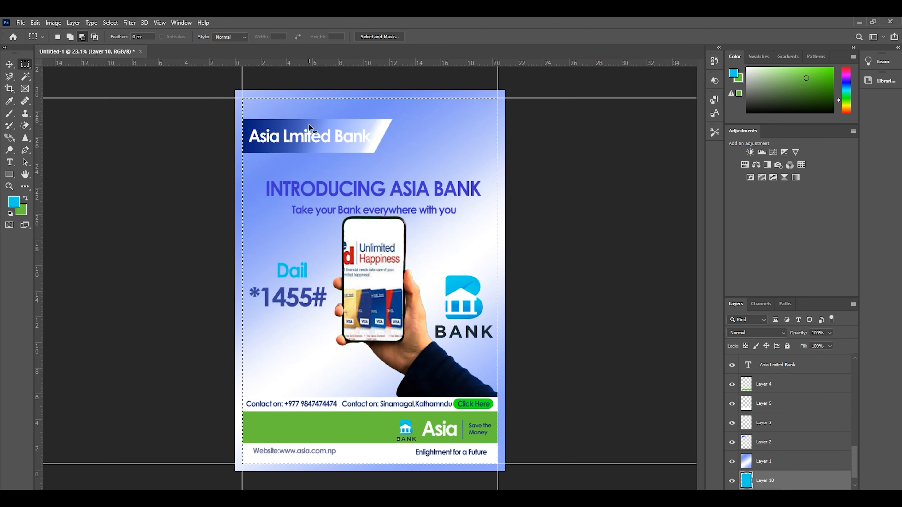
{"action": "left_click", "coordinate": [756, 333]}
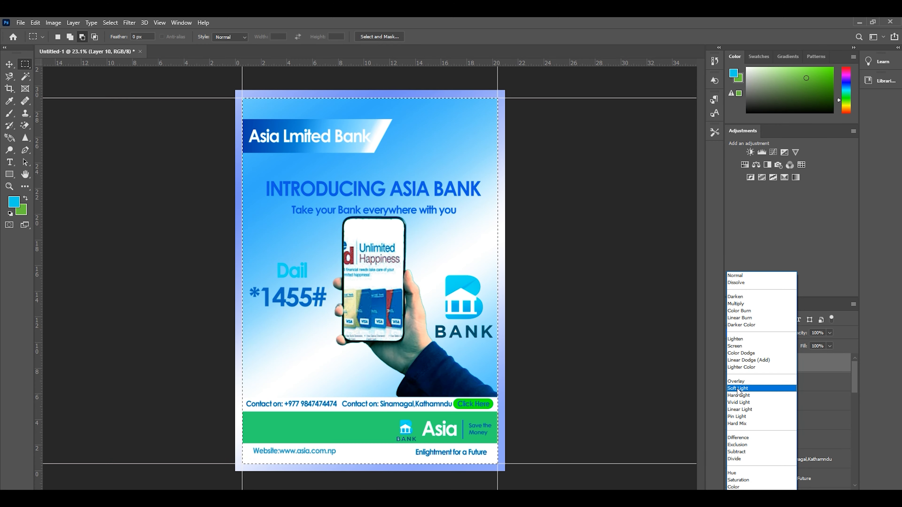
{"action": "left_click", "coordinate": [758, 481]}
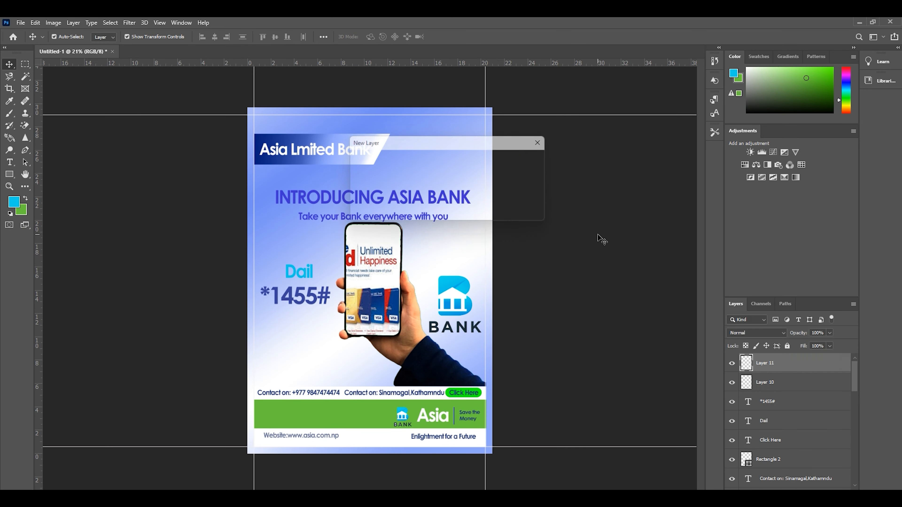
{"action": "right_click", "coordinate": [9, 174]}
{"action": "left_click", "coordinate": [60, 175]}
{"action": "left_click_drag", "start_coordinate": [319, 163], "coordinate": [392, 336]}
{"action": "left_click", "coordinate": [9, 64]}
{"action": "left_click", "coordinate": [334, 117]}
{"action": "left_click", "coordinate": [553, 96]}
{"action": "left_click", "coordinate": [390, 147]}
{"action": "key", "text": "ctrl+d"}
{"action": "left_click", "coordinate": [213, 106]}
{"action": "left_click", "coordinate": [27, 63]}
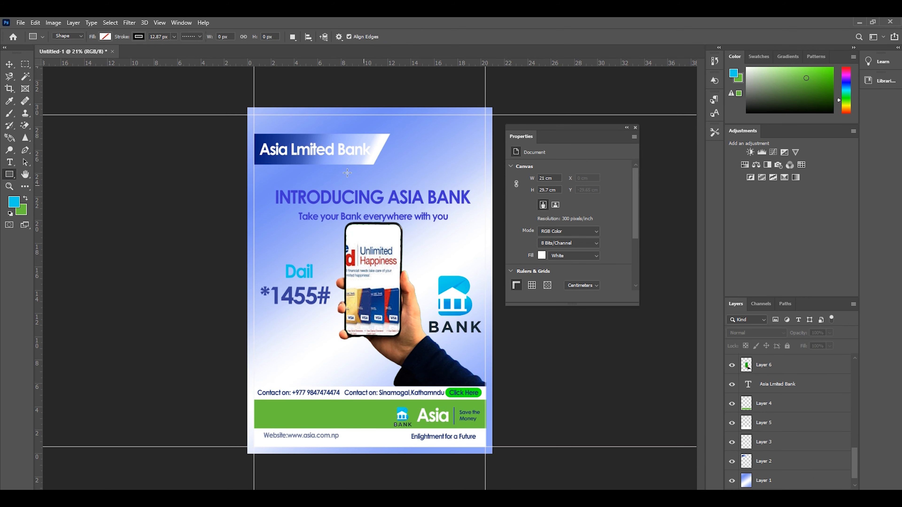
- Draw a rectangle of about 2172 × 3542 px over the flyer
{"action": "left_click_drag", "start_coordinate": [415, 414], "coordinate": [201, 64]}
{"action": "left_click", "coordinate": [6, 66]}
{"action": "left_click_drag", "start_coordinate": [309, 162], "coordinate": [369, 209]}
- Try to stretch the rectangle's edges to the margin guides
{"action": "left_click_drag", "start_coordinate": [261, 286], "coordinate": [254, 286]}
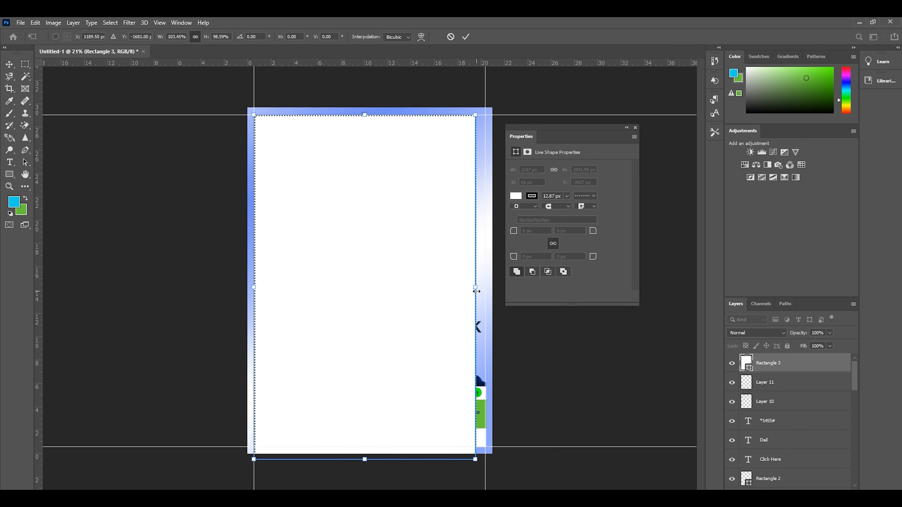
{"action": "left_click_drag", "start_coordinate": [476, 283], "coordinate": [486, 281]}
{"action": "left_click_drag", "start_coordinate": [365, 459], "coordinate": [373, 444]}
{"action": "key", "text": "Escape"}
- Remove the rectangle's fill and give it a thick, solid white stroke
{"action": "left_click", "coordinate": [516, 196]}
{"action": "left_click", "coordinate": [520, 214]}
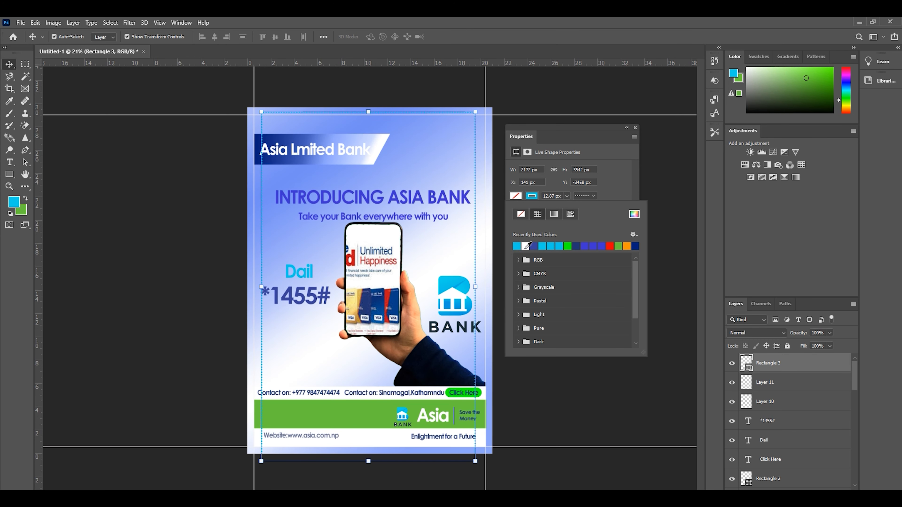
{"action": "left_click", "coordinate": [592, 196]}
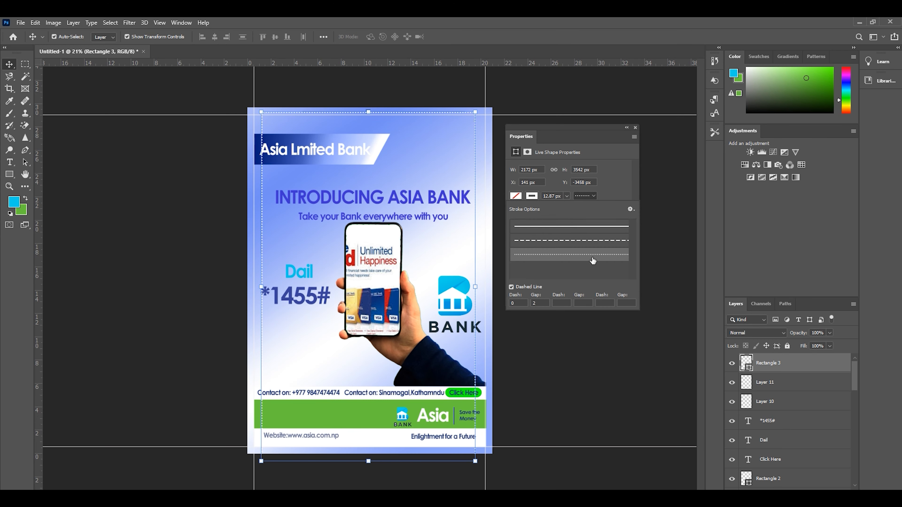
{"action": "left_click", "coordinate": [565, 196]}
{"action": "left_click_drag", "start_coordinate": [565, 206], "coordinate": [572, 206]}
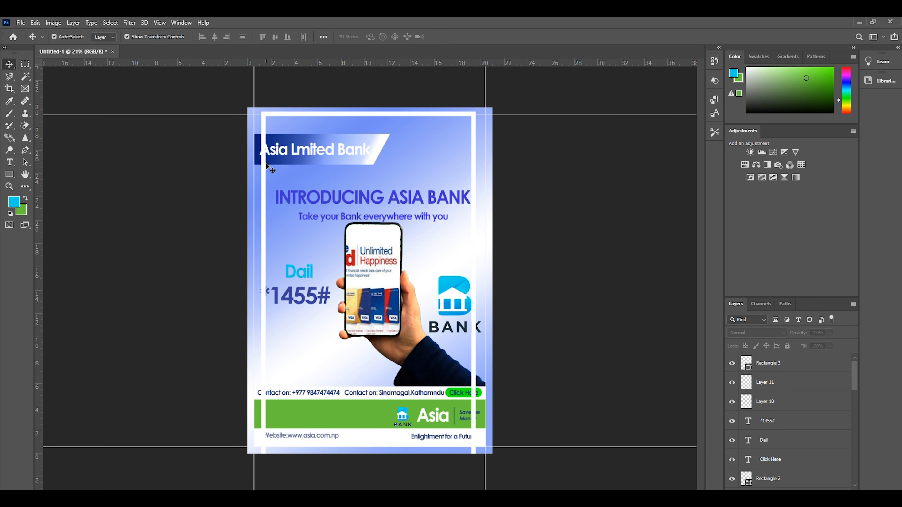
- Resize the white frame so that all four edges fit the margin guides
{"action": "left_click", "coordinate": [265, 162]}
{"action": "left_click_drag", "start_coordinate": [262, 287], "coordinate": [253, 287]}
{"action": "left_click_drag", "start_coordinate": [368, 106], "coordinate": [368, 115]}
{"action": "left_click_drag", "start_coordinate": [365, 468], "coordinate": [366, 447]}
{"action": "left_click_drag", "start_coordinate": [476, 284], "coordinate": [487, 285]}
{"action": "key", "text": "Return"}
{"action": "left_click", "coordinate": [574, 220]}
{"action": "key", "text": "ctrl+r"}
{"action": "key", "text": "ctrl+r"}
- Nudge the phone contact line slightly right and the large bank logo up and left, clear of the white frame
{"action": "scroll", "coordinate": [416, 248], "scroll_direction": "up", "scroll_amount": 3}
{"action": "scroll", "coordinate": [242, 430], "scroll_direction": "down", "scroll_amount": 1}
{"action": "left_click", "coordinate": [242, 431]}
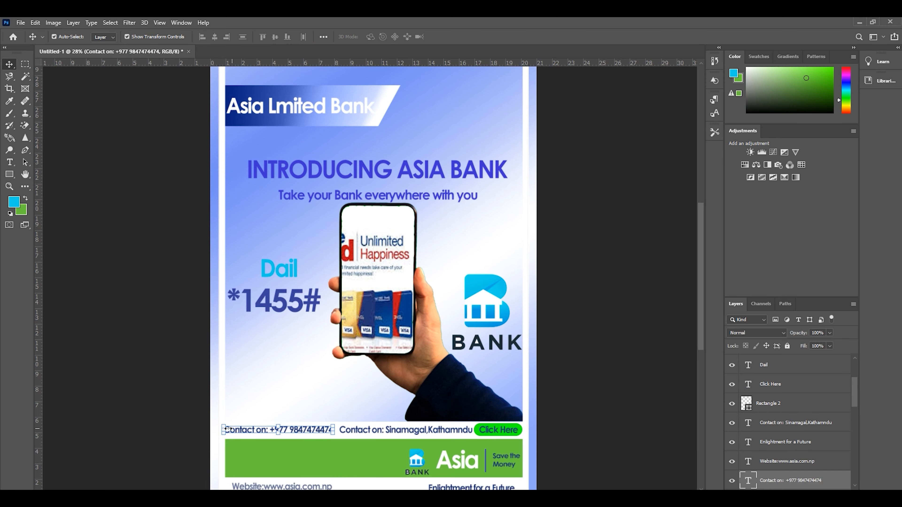
{"action": "scroll", "coordinate": [542, 425], "scroll_direction": "down", "scroll_amount": 1}
{"action": "left_click", "coordinate": [504, 314]}
{"action": "left_click_drag", "start_coordinate": [504, 313], "coordinate": [496, 306]}
- Move the "INTRODUCING ASIA BANK" headline up about 0.3 cm and raise the tagline below it slightly
{"action": "scroll", "coordinate": [455, 242], "scroll_direction": "up", "scroll_amount": 1}
{"action": "left_click_drag", "start_coordinate": [413, 186], "coordinate": [412, 180]}
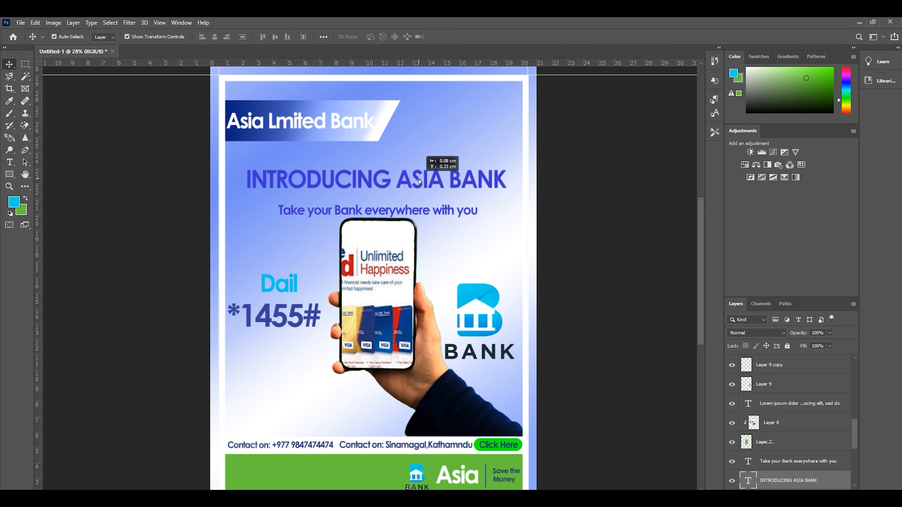
{"action": "left_click_drag", "start_coordinate": [460, 215], "coordinate": [461, 209]}
{"action": "left_click", "coordinate": [562, 214]}
- Recolour the "Dail" text white
{"action": "scroll", "coordinate": [562, 213], "scroll_direction": "down", "scroll_amount": 5}
{"action": "scroll", "coordinate": [357, 286], "scroll_direction": "up", "scroll_amount": 3}
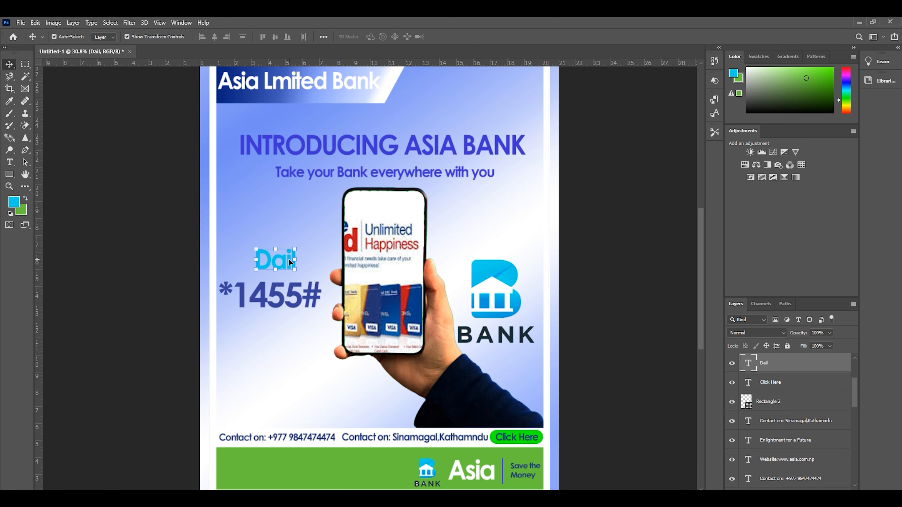
{"action": "double_click", "coordinate": [279, 262]}
{"action": "left_click", "coordinate": [10, 65]}
{"action": "left_click", "coordinate": [150, 150]}
{"action": "scroll", "coordinate": [351, 272], "scroll_direction": "down", "scroll_amount": 5}
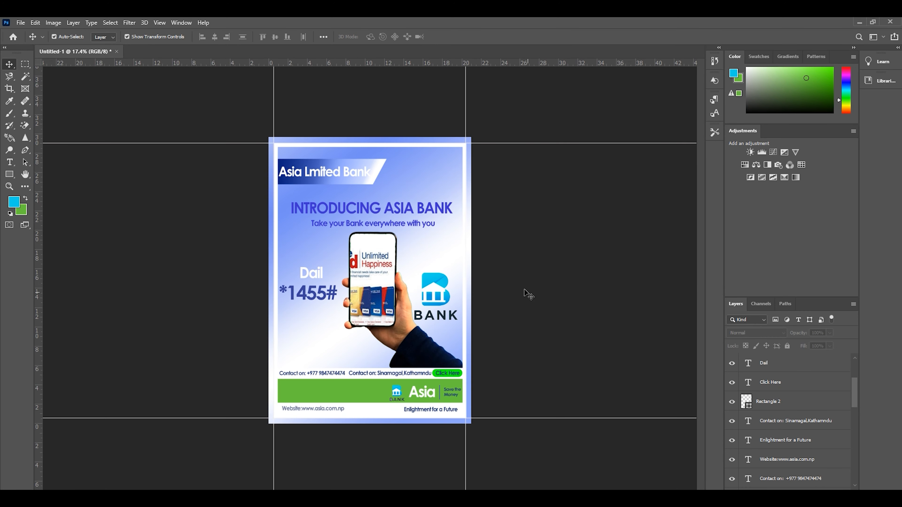
- Save the flyer to the Desktop as a Photoshop file named "Advertisement"
{"action": "left_click", "coordinate": [20, 22]}
{"action": "left_click", "coordinate": [36, 131]}
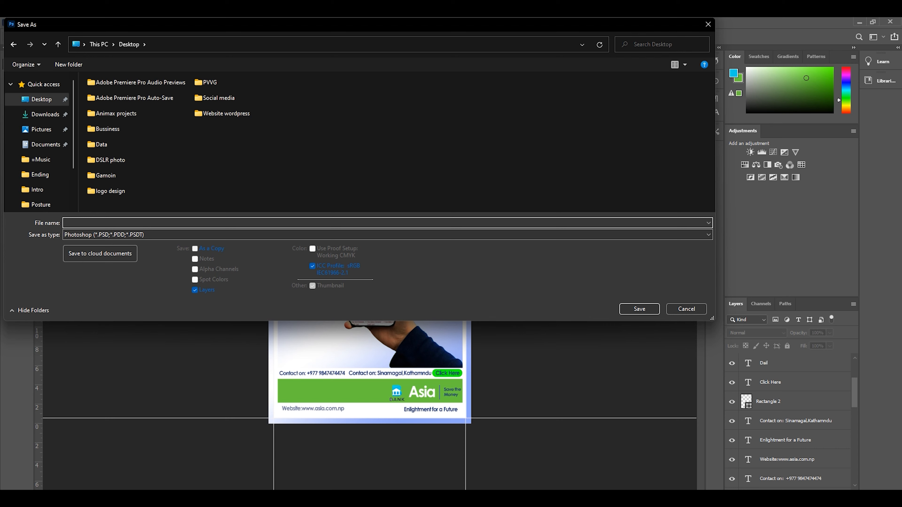
{"action": "left_click", "coordinate": [156, 223]}
{"action": "type", "text": "Advertisement"}
{"action": "left_click", "coordinate": [639, 308]}
{"action": "key", "text": "Return"}
- Save a JPEG copy of "Advertisement" on the Desktop at maximum quality 12 in Progressive format with 3 scans
{"action": "left_click", "coordinate": [20, 22]}
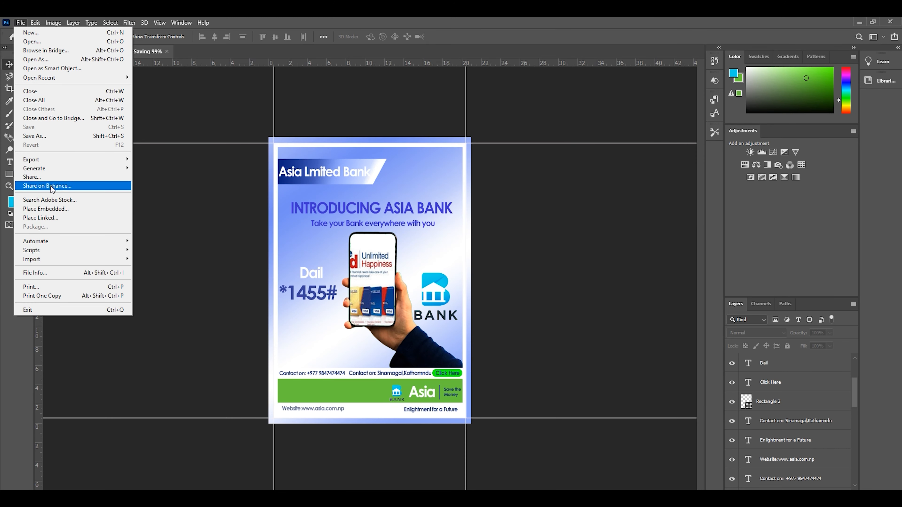
{"action": "left_click", "coordinate": [35, 135]}
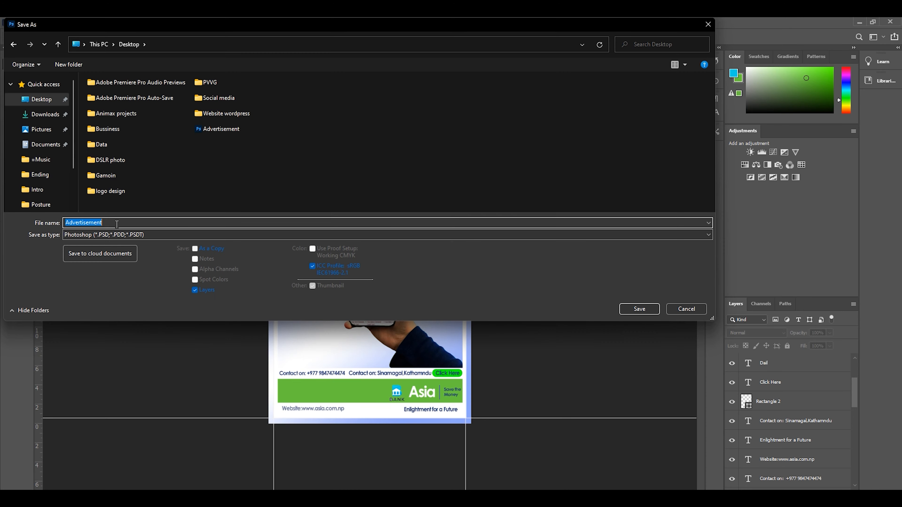
{"action": "left_click", "coordinate": [142, 234]}
{"action": "left_click", "coordinate": [129, 309]}
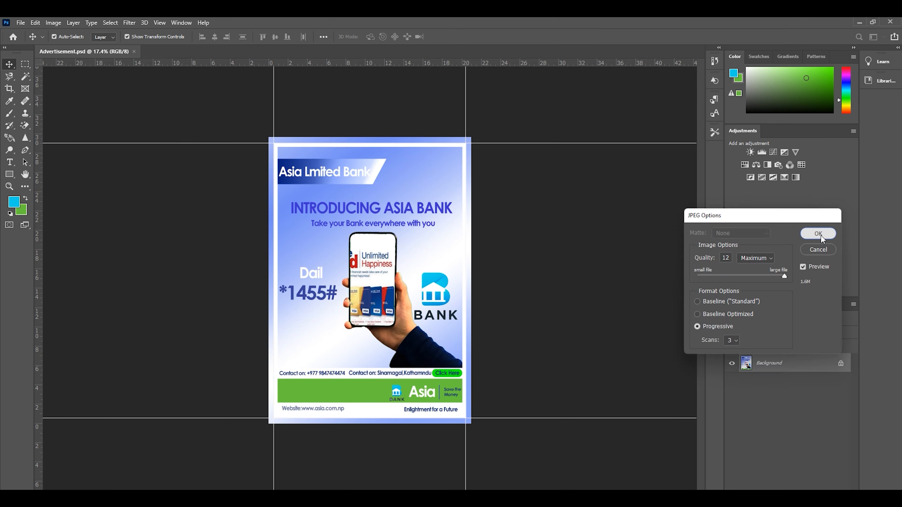
{"action": "left_click", "coordinate": [819, 235]}
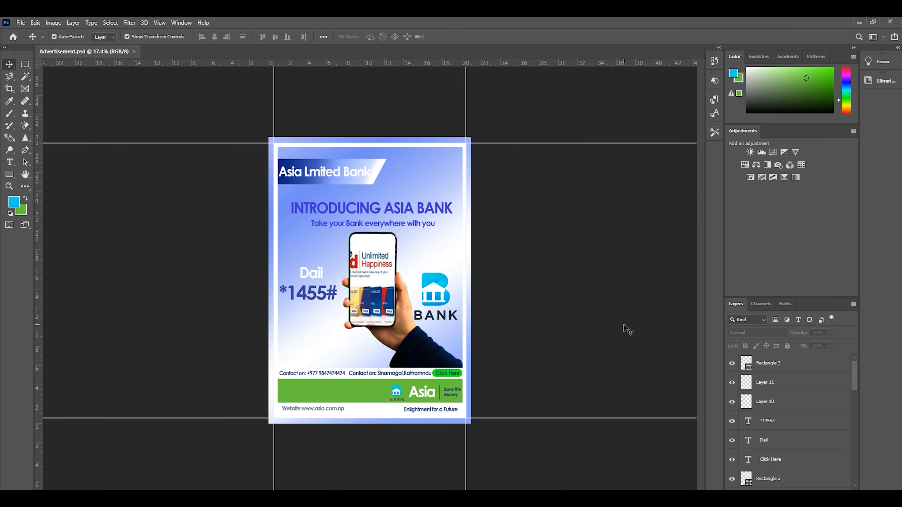